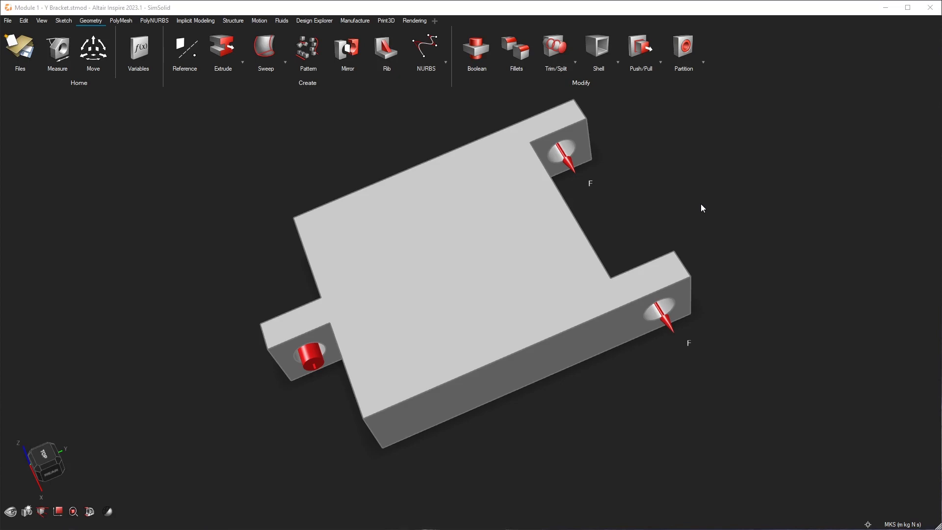
# - Examine the Y bracket's shape, the cylindrical support in its single lug and the two forces on its fork lugs from several angles
pyautogui.click(505, 262)
pyautogui.moveTo(505, 263); pyautogui.dragTo(537, 280, button='right')
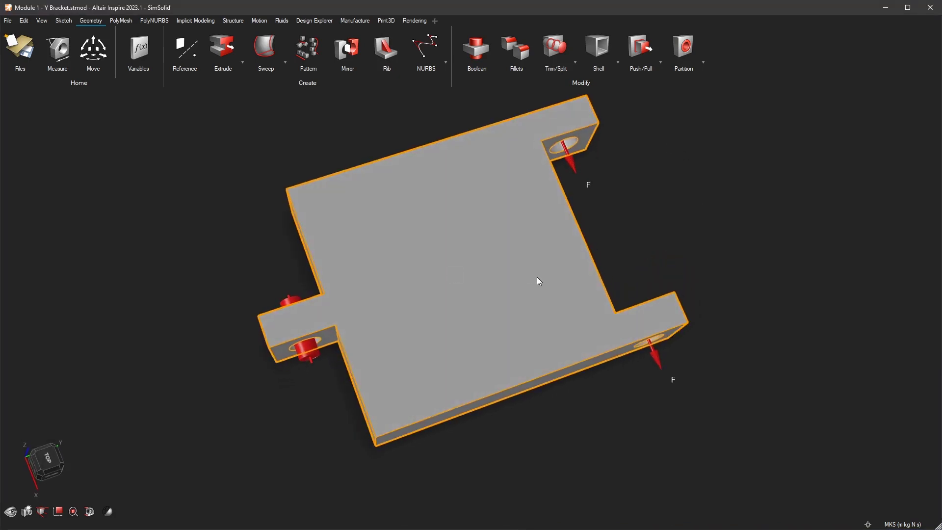
pyautogui.click(141, 109)
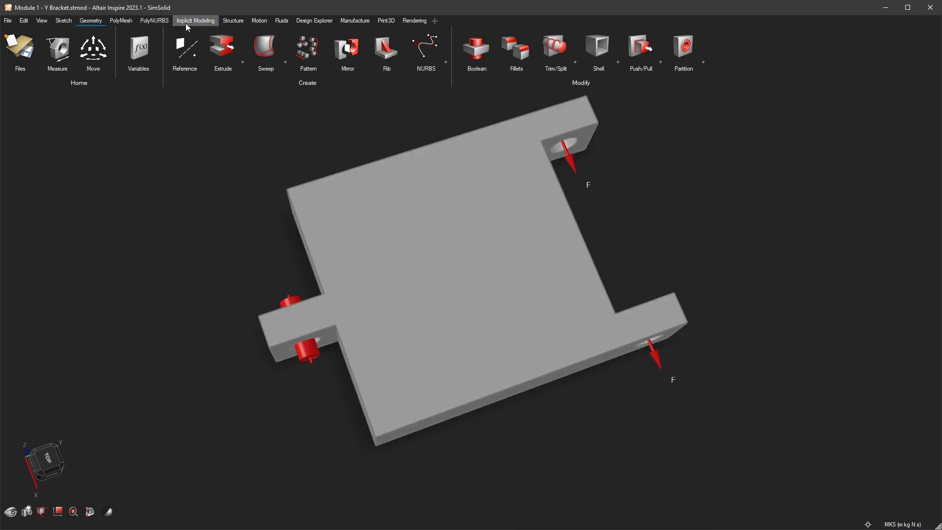
pyautogui.moveTo(790, 165)
pyautogui.mouseDown(button='right')
pyautogui.moveTo(780, 169)
pyautogui.moveTo(780, 158)
pyautogui.moveTo(731, 212)
pyautogui.moveTo(742, 193)
pyautogui.mouseUp(button='right')
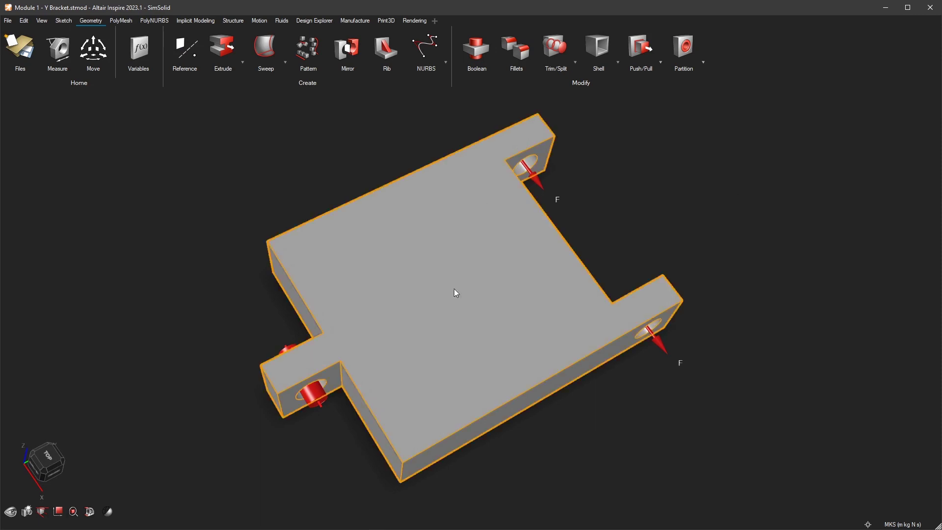
pyautogui.moveTo(729, 204)
pyautogui.mouseDown(button='right')
pyautogui.moveTo(637, 277)
pyautogui.moveTo(569, 307)
pyautogui.mouseUp(button='right')
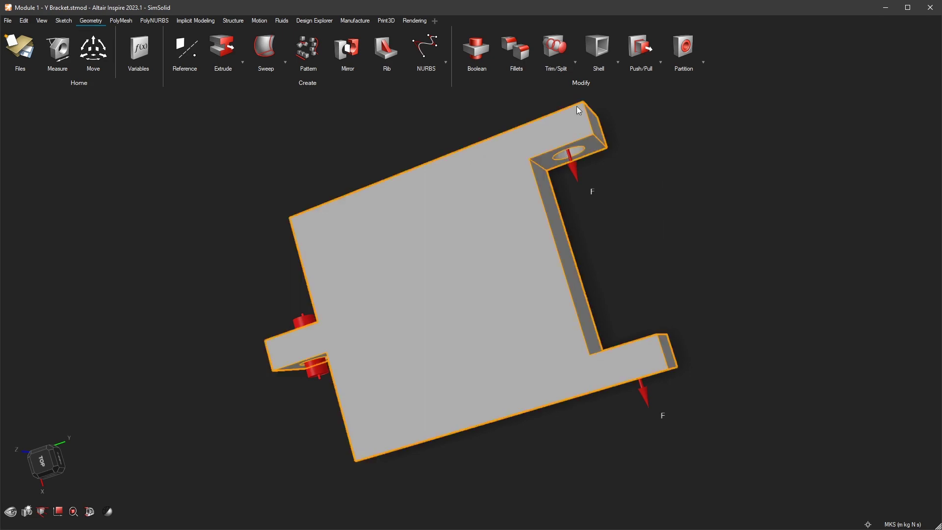
pyautogui.moveTo(577, 107); pyautogui.dragTo(652, 183, button='middle')
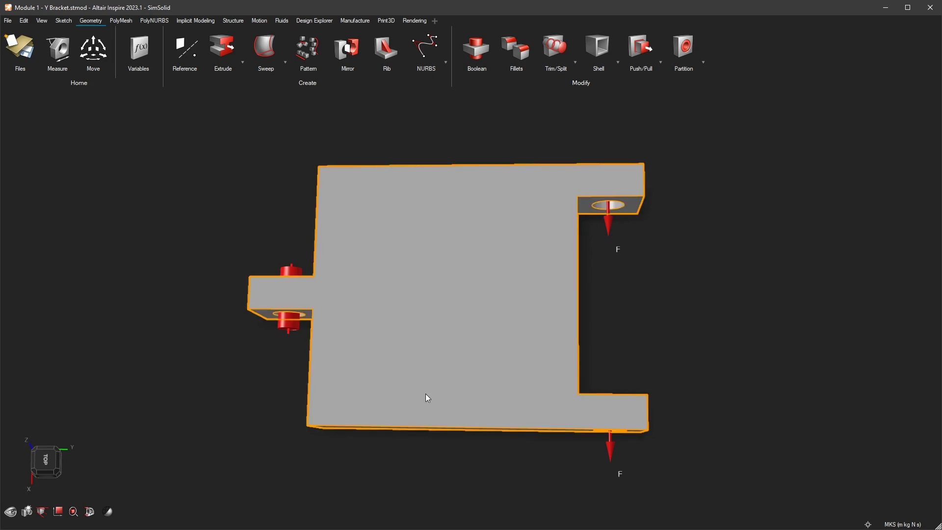
pyautogui.moveTo(282, 329)
pyautogui.mouseDown(button='right')
pyautogui.moveTo(370, 309)
pyautogui.moveTo(418, 421)
pyautogui.moveTo(406, 387)
pyautogui.moveTo(289, 315)
pyautogui.mouseUp(button='right')
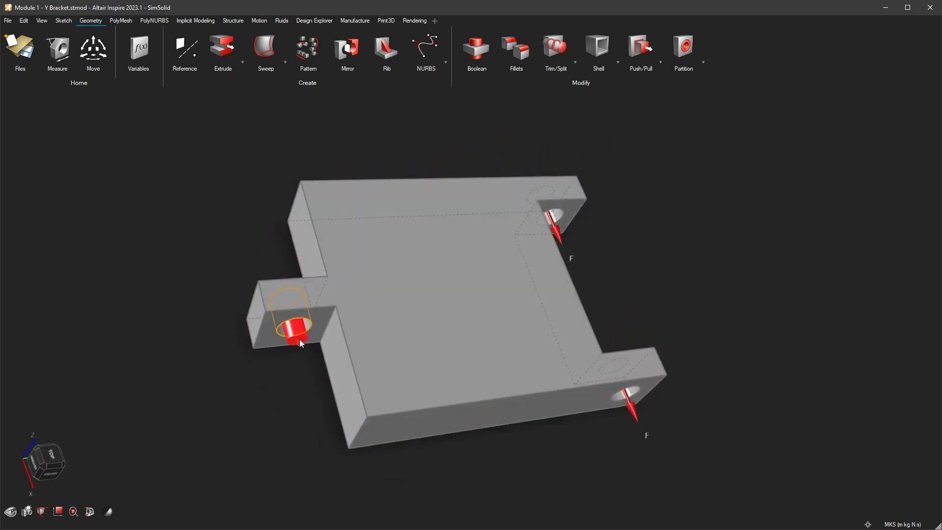
pyautogui.moveTo(457, 336)
pyautogui.mouseDown(button='right')
pyautogui.moveTo(446, 307)
pyautogui.moveTo(494, 326)
pyautogui.moveTo(463, 343)
pyautogui.moveTo(442, 332)
pyautogui.mouseUp(button='right')
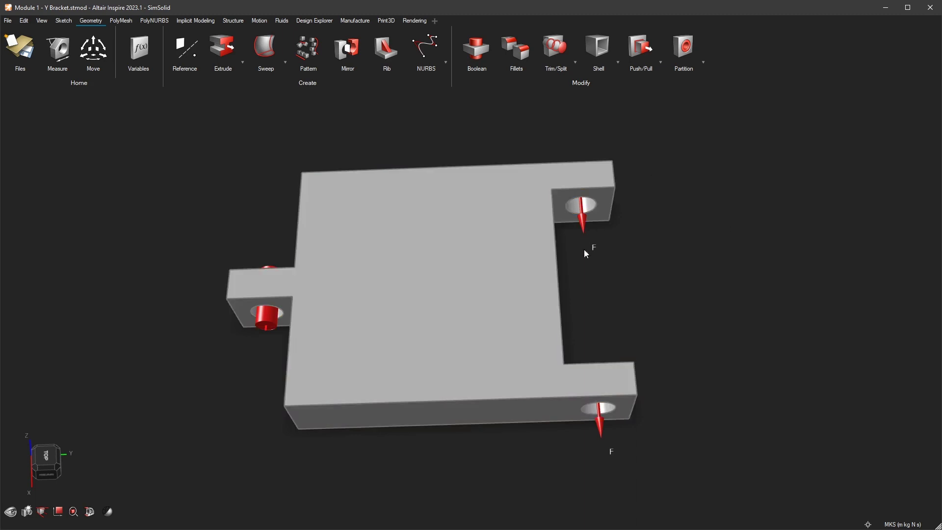
pyautogui.moveTo(535, 299); pyautogui.dragTo(479, 336, button='middle')
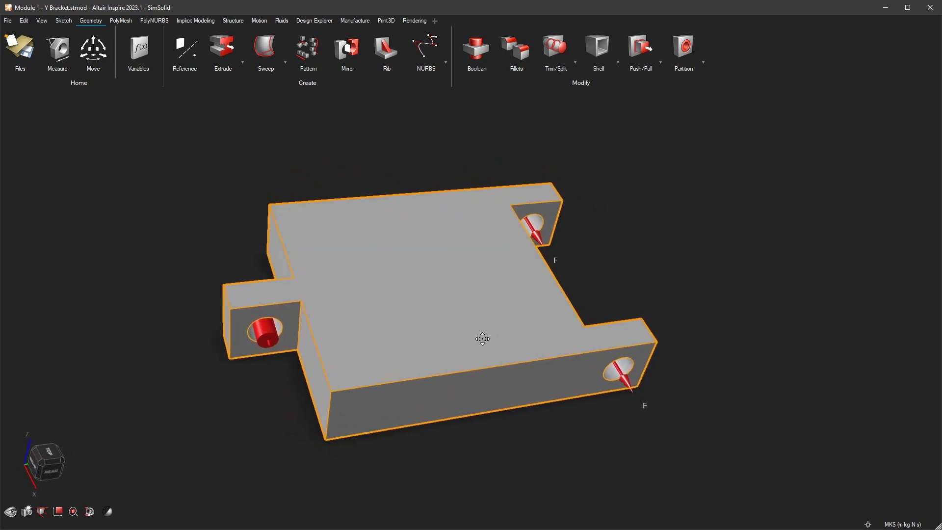
pyautogui.moveTo(479, 337); pyautogui.dragTo(547, 337, button='right')
pyautogui.moveTo(538, 314); pyautogui.dragTo(528, 337, button='middle')
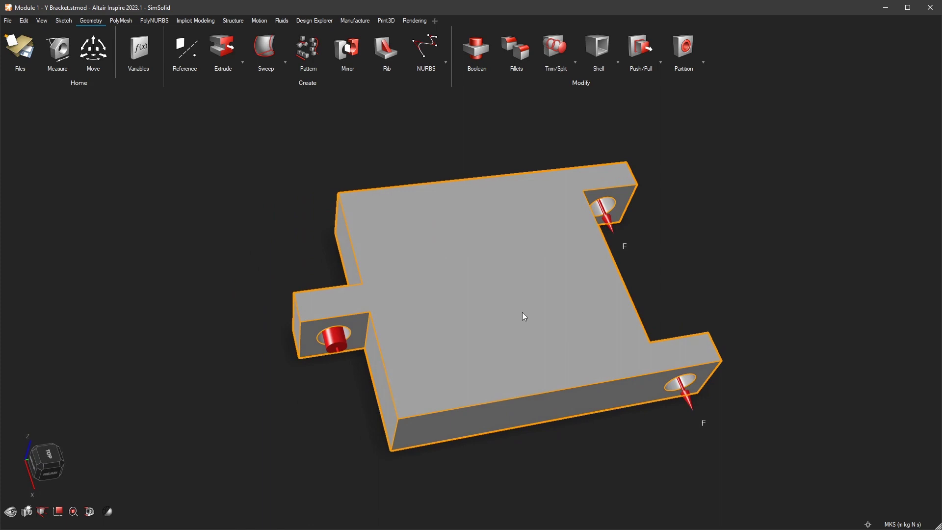
pyautogui.moveTo(522, 312)
pyautogui.mouseDown(button='right')
pyautogui.moveTo(505, 299)
pyautogui.moveTo(494, 328)
pyautogui.moveTo(499, 354)
pyautogui.moveTo(449, 380)
pyautogui.moveTo(488, 378)
pyautogui.moveTo(461, 318)
pyautogui.moveTo(514, 294)
pyautogui.mouseUp(button='right')
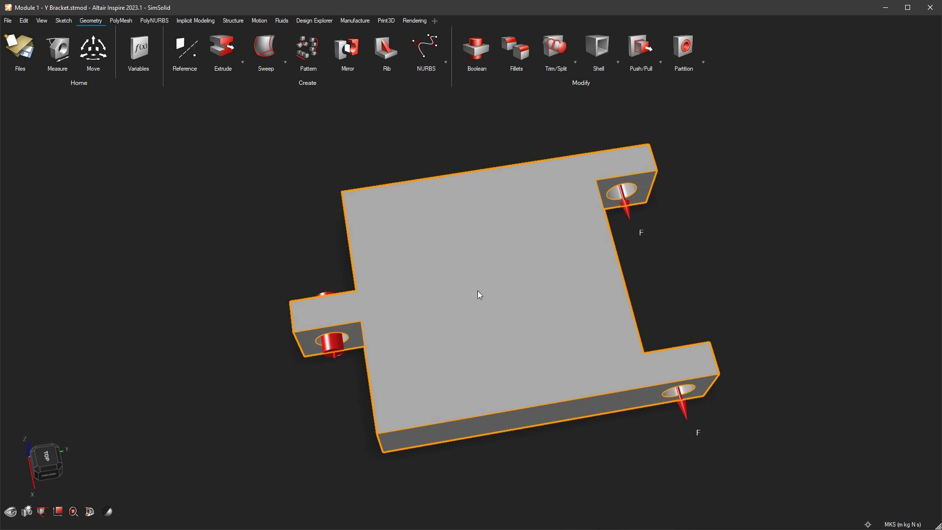
pyautogui.moveTo(476, 294); pyautogui.dragTo(574, 359, button='right')
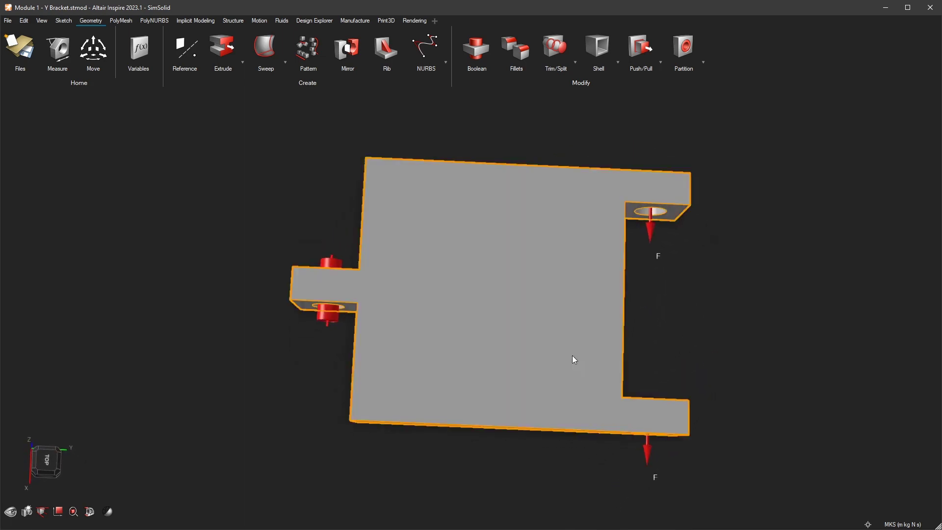
# - Examine the bracket in the top view and at oblique angles, comparing the support hole's position with the two force locations
pyautogui.click(49, 466)
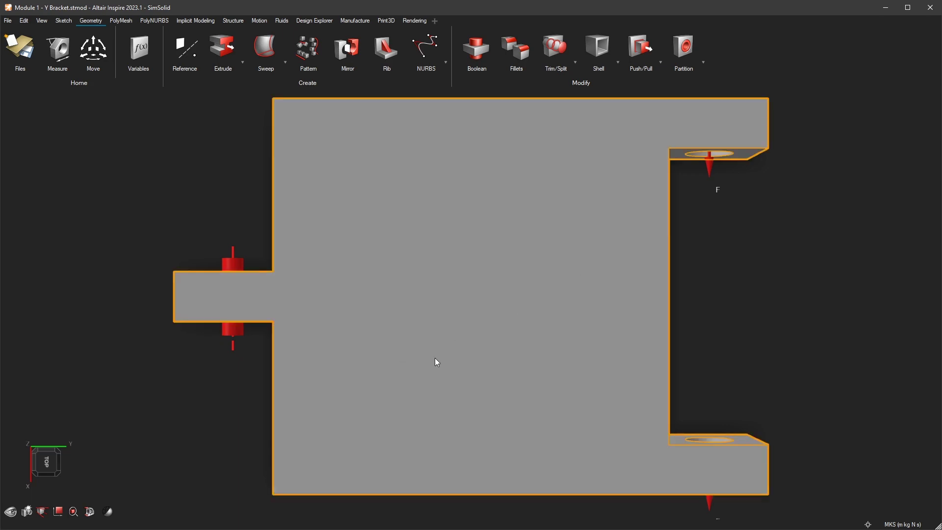
pyautogui.scroll(-3, 519, 346)
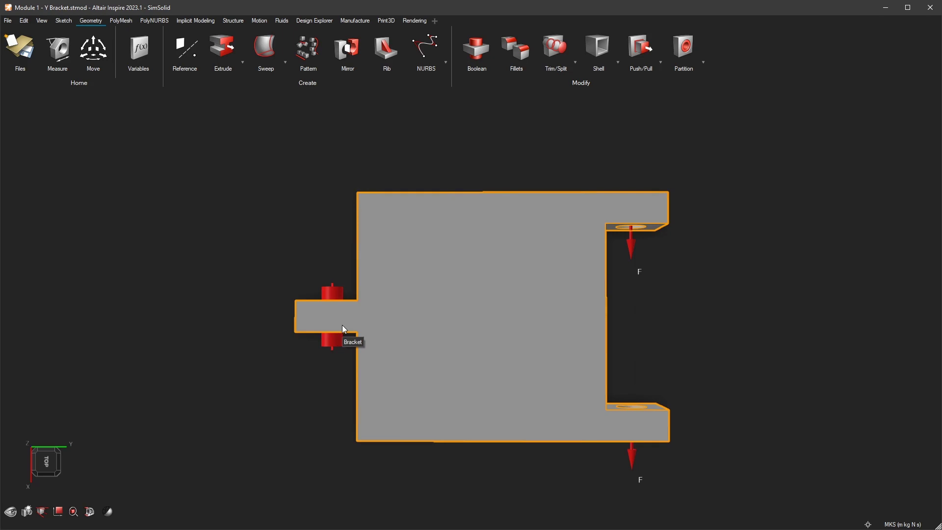
pyautogui.moveTo(540, 339)
pyautogui.mouseDown(button='right')
pyautogui.moveTo(540, 320)
pyautogui.moveTo(557, 361)
pyautogui.moveTo(538, 314)
pyautogui.mouseUp(button='right')
pyautogui.moveTo(538, 313); pyautogui.dragTo(576, 307, button='middle')
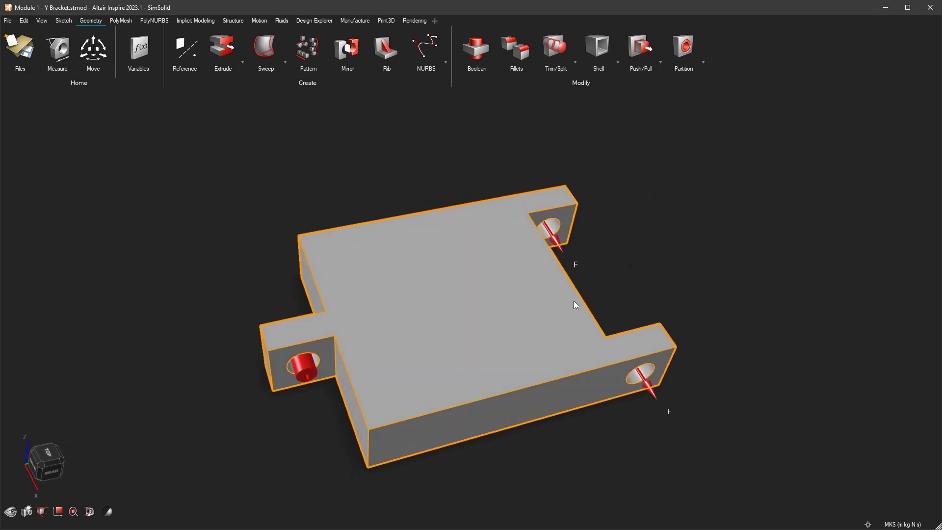
pyautogui.moveTo(520, 318); pyautogui.dragTo(514, 318, button='middle')
pyautogui.moveTo(514, 318); pyautogui.dragTo(464, 320, button='right')
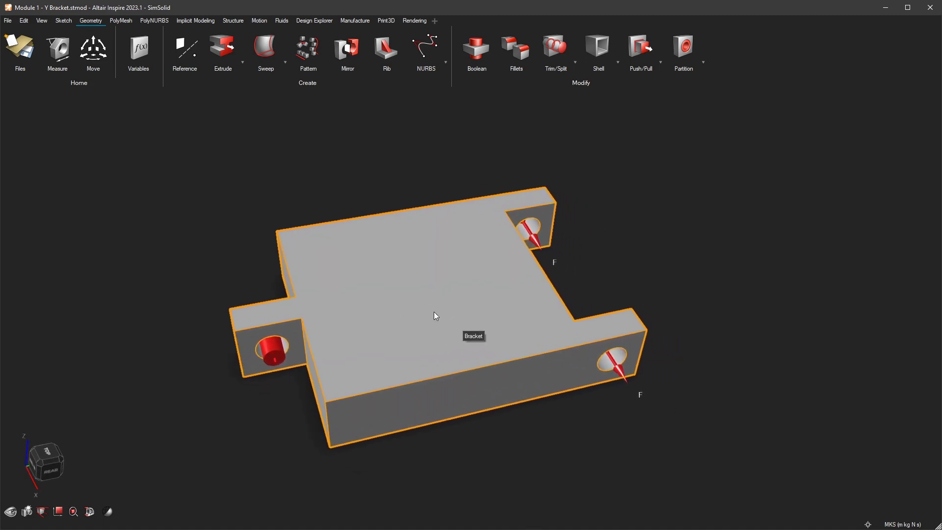
pyautogui.moveTo(439, 311)
pyautogui.mouseDown(button='right')
pyautogui.moveTo(690, 265)
pyautogui.moveTo(668, 296)
pyautogui.moveTo(496, 284)
pyautogui.mouseUp(button='right')
pyautogui.moveTo(301, 308)
pyautogui.mouseDown(button='right')
pyautogui.moveTo(593, 263)
pyautogui.moveTo(496, 304)
pyautogui.moveTo(460, 334)
pyautogui.mouseUp(button='right')
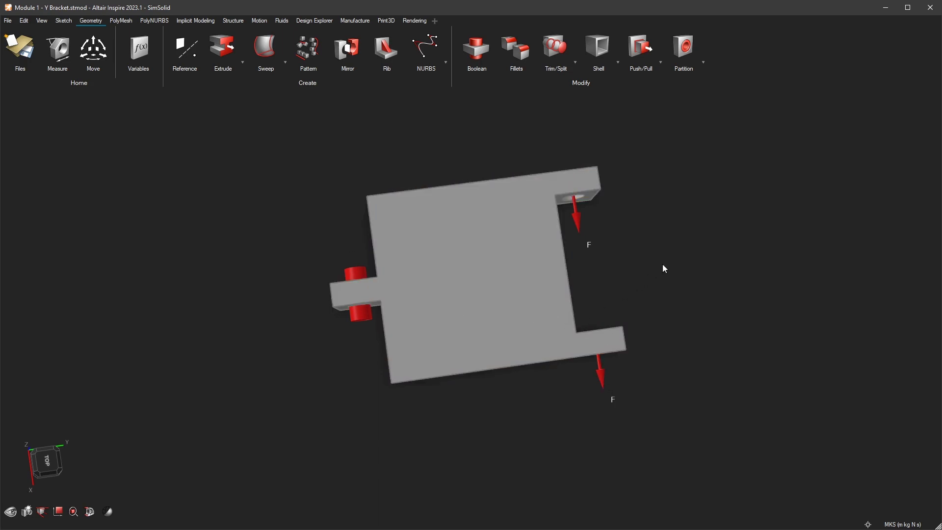
pyautogui.moveTo(677, 259); pyautogui.dragTo(605, 301, button='right')
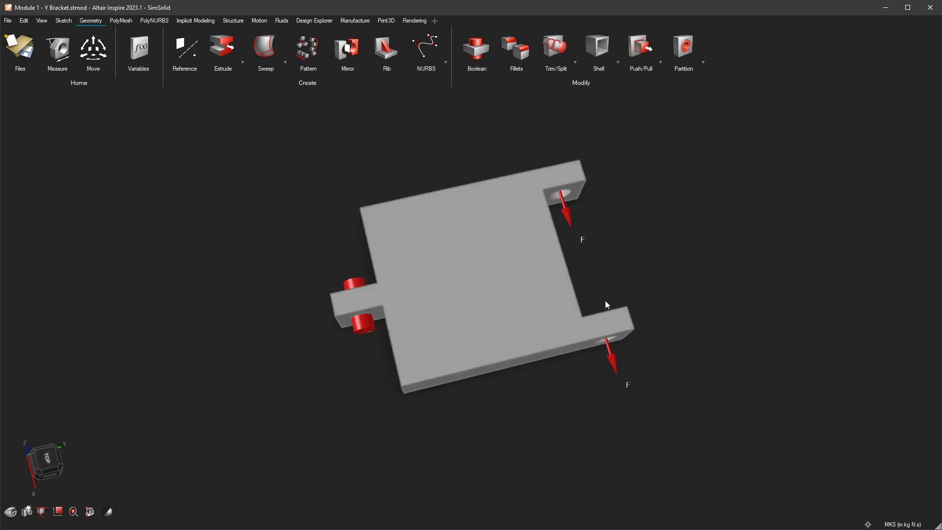
pyautogui.scroll(-2, 646, 233)
pyautogui.moveTo(517, 253); pyautogui.dragTo(449, 250, button='middle')
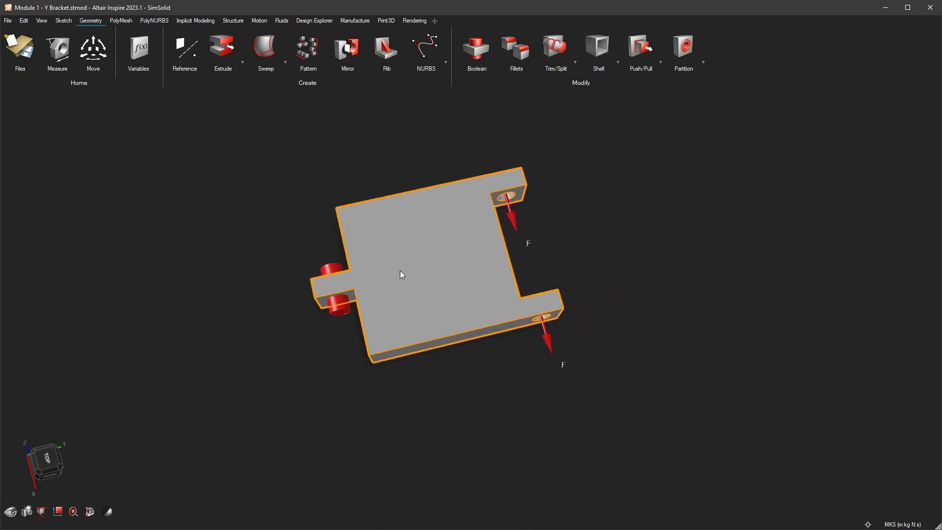
pyautogui.scroll(2, 453, 244)
pyautogui.scroll(2, 529, 207)
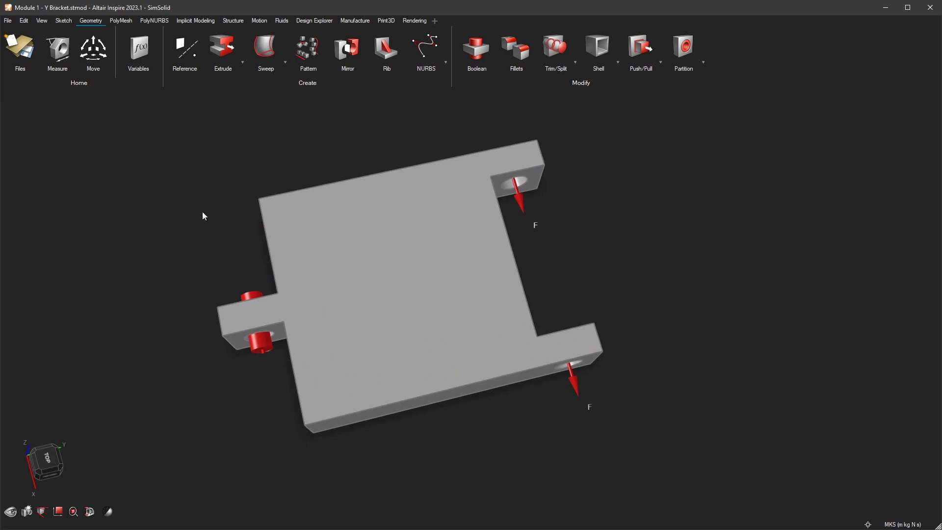
# - Measure the distance between the centre of the support hole and the centre of the loaded hole in the far fork lug
pyautogui.click(58, 49)
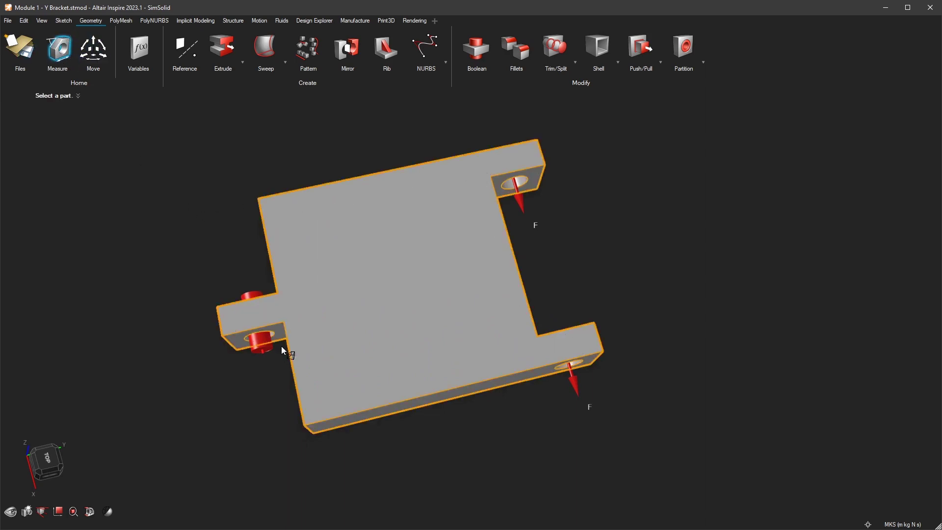
pyautogui.moveTo(268, 327); pyautogui.dragTo(260, 259, button='right')
pyautogui.scroll(3, 271, 360)
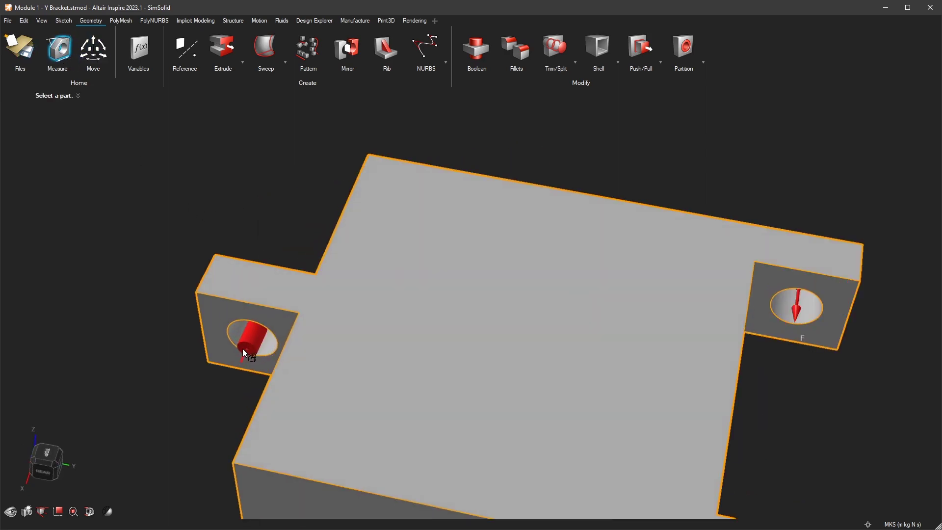
pyautogui.scroll(3, 242, 348)
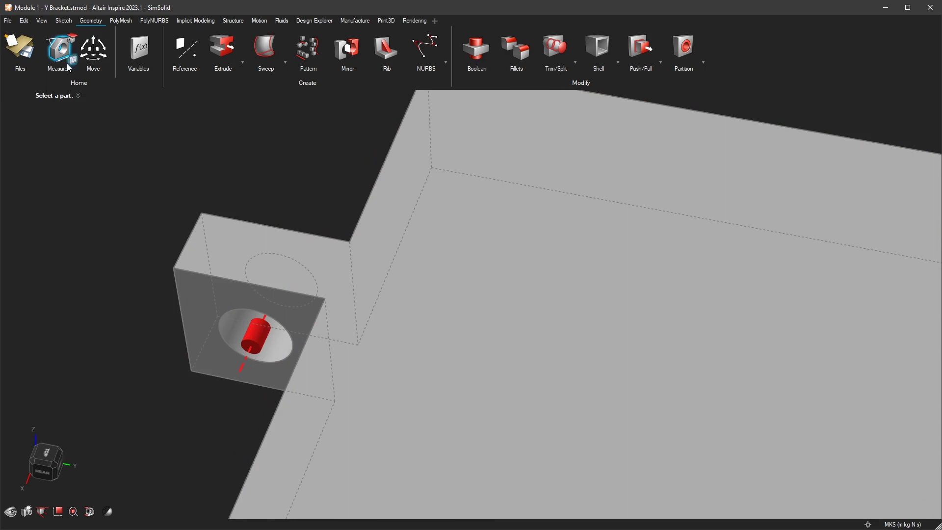
pyautogui.moveTo(269, 338); pyautogui.dragTo(291, 335, button='right')
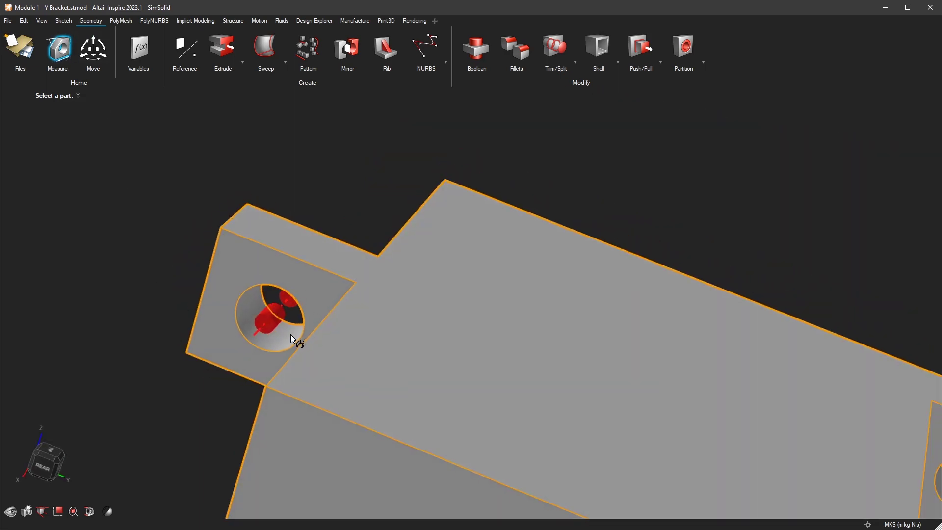
pyautogui.click(60, 49)
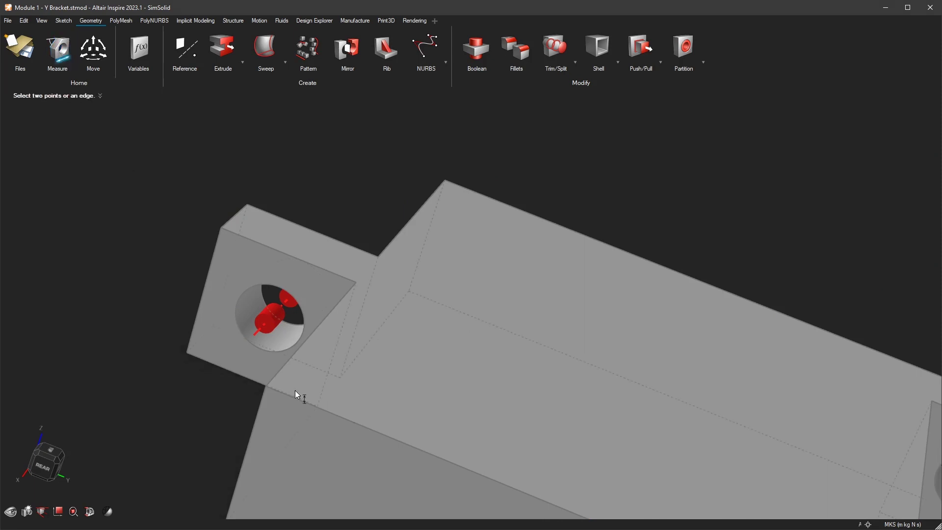
pyautogui.scroll(-2, 281, 319)
pyautogui.click(278, 310)
pyautogui.scroll(-4, 278, 310)
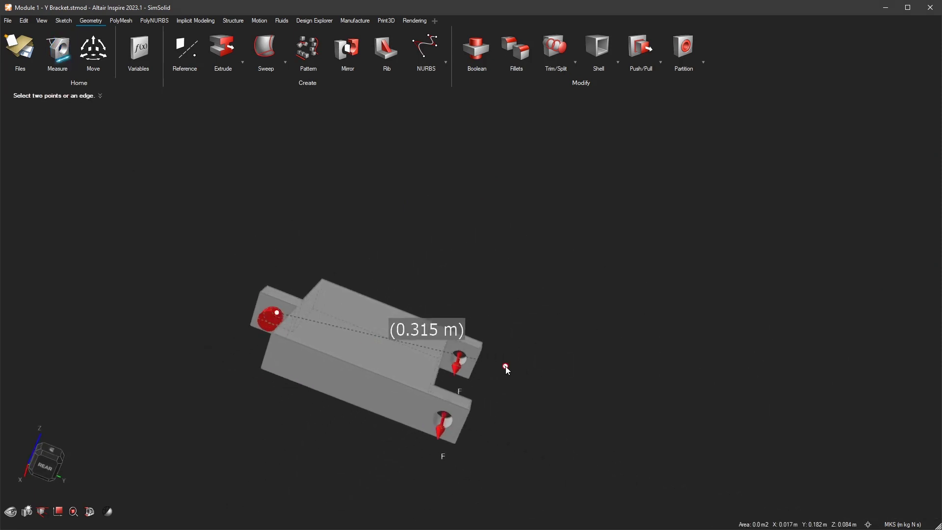
pyautogui.scroll(3, 506, 366)
pyautogui.scroll(3, 442, 350)
pyautogui.click(444, 342)
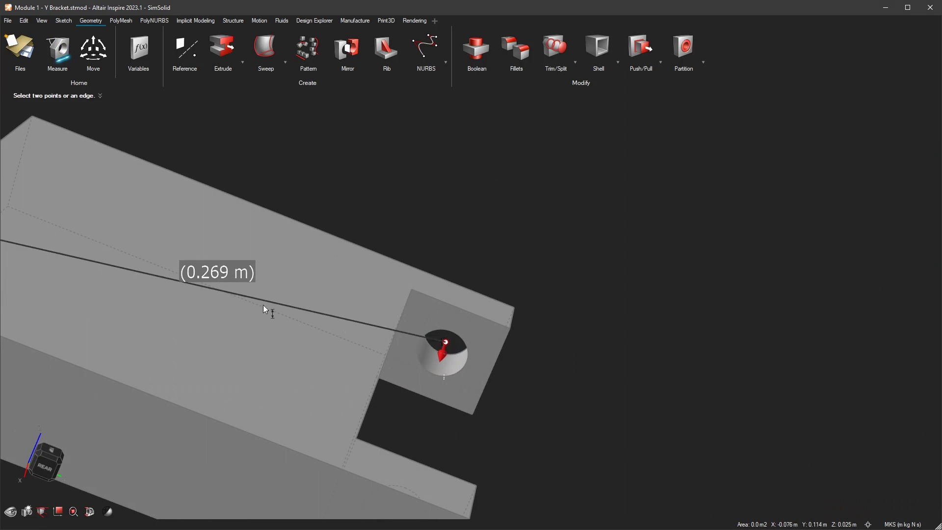
# - Show the x, y and z components of the hole-to-hole distance measurement and inspect them along the bracket
pyautogui.scroll(-1, 263, 307)
pyautogui.moveTo(280, 326); pyautogui.dragTo(231, 393, button='middle')
pyautogui.moveTo(231, 393); pyautogui.dragTo(417, 334, button='right')
pyautogui.scroll(-1, 417, 334)
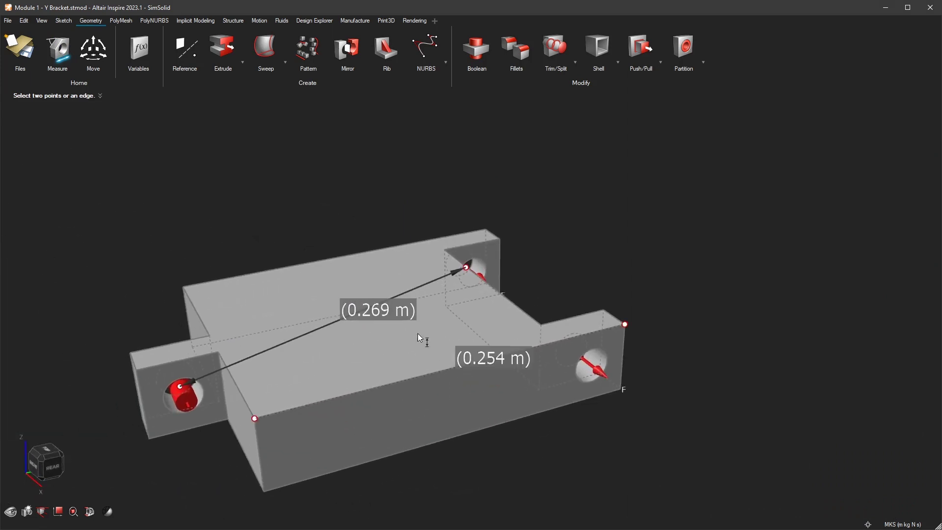
pyautogui.click(378, 310)
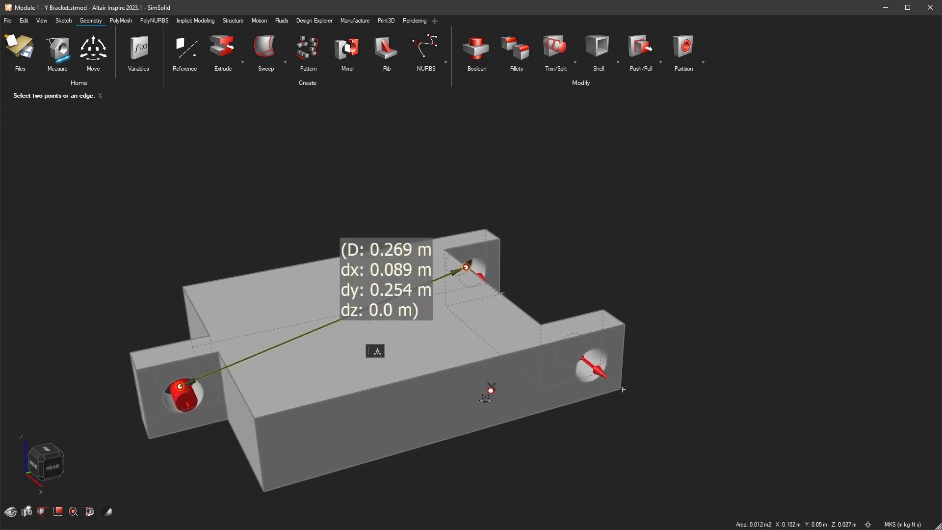
pyautogui.moveTo(490, 389); pyautogui.dragTo(424, 410, button='right')
pyautogui.moveTo(424, 408); pyautogui.dragTo(69, 419, button='middle')
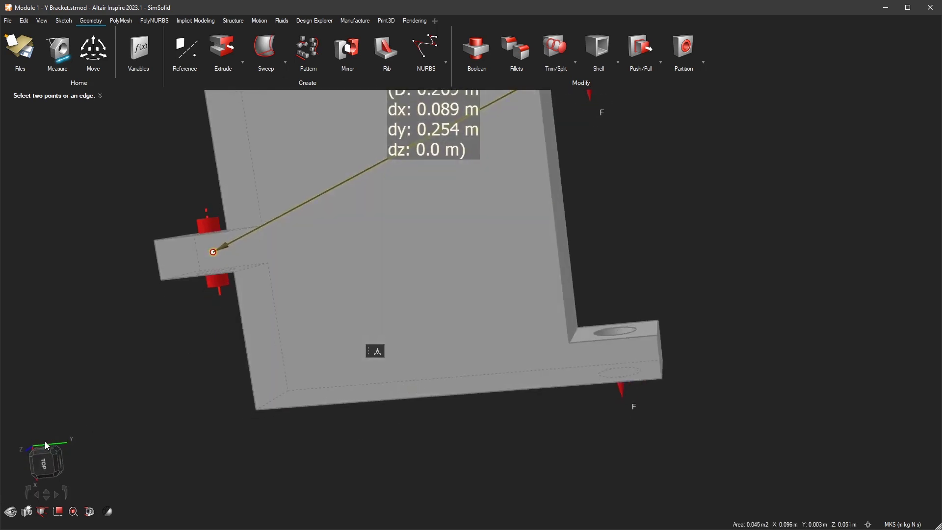
pyautogui.scroll(-1, 366, 244)
pyautogui.scroll(-1, 366, 244)
pyautogui.moveTo(366, 245); pyautogui.dragTo(375, 301, button='right')
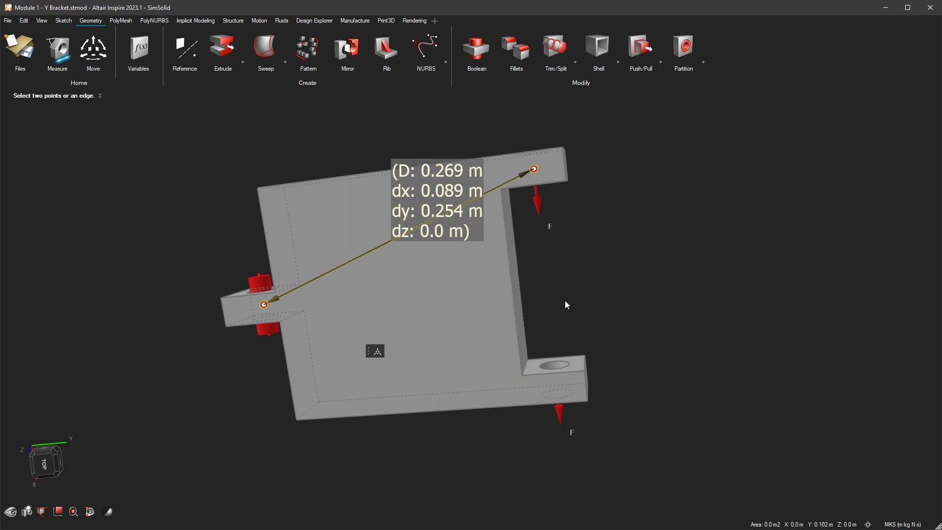
pyautogui.moveTo(575, 315); pyautogui.dragTo(463, 319, button='right')
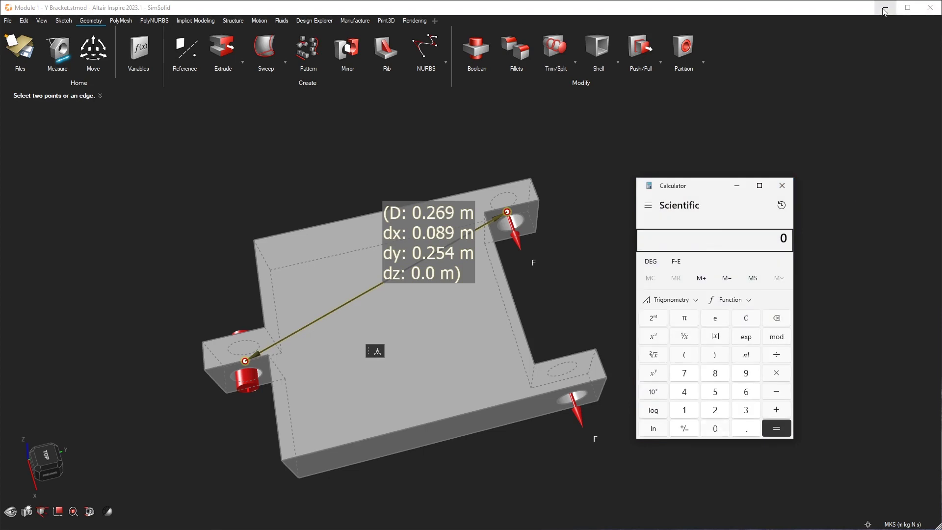
# - Calculate 0.254 × 3000 in Calculator, then close it to return to the bracket model
pyautogui.write('2')
pyautogui.press('BackSpace')
pyautogui.write('2.')
pyautogui.press('BackSpace')
pyautogui.press('BackSpace')
pyautogui.write('.24')
pyautogui.press('BackSpace')
pyautogui.write('5')
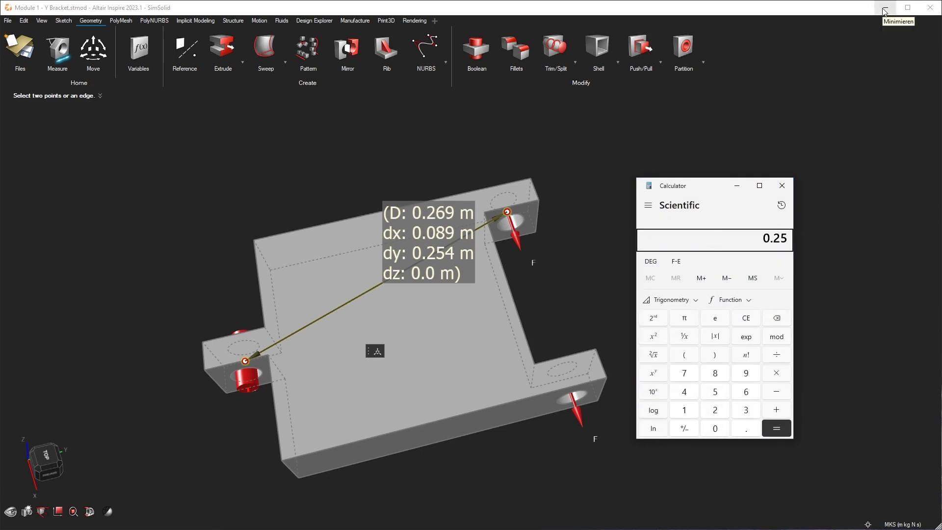
pyautogui.write('4*3000')
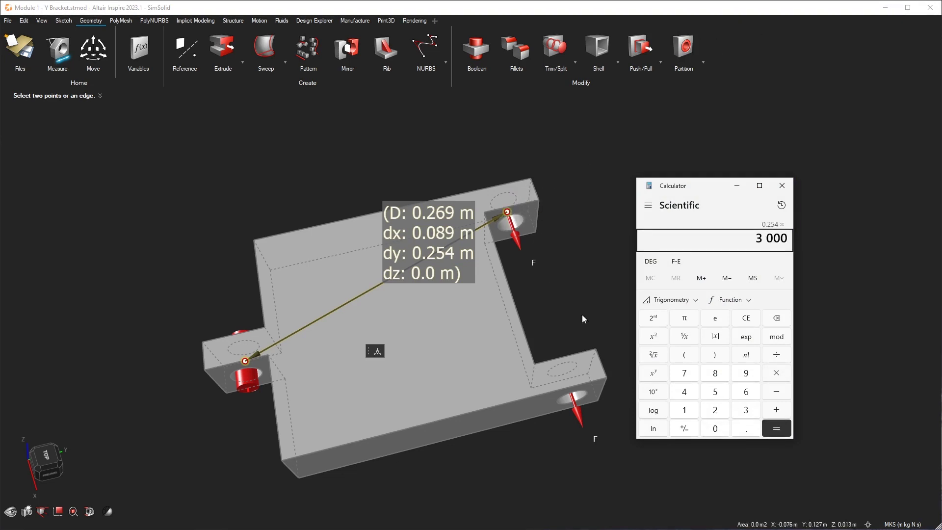
pyautogui.click(776, 432)
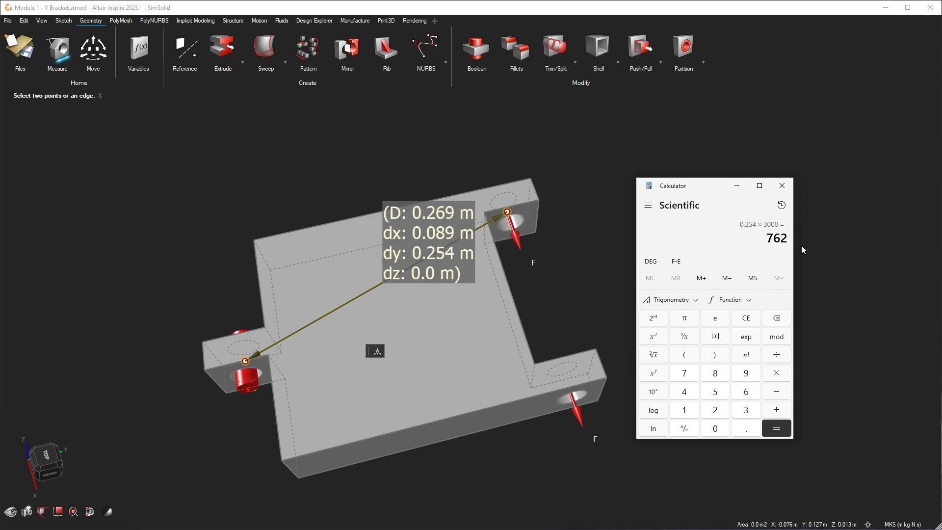
pyautogui.click(783, 186)
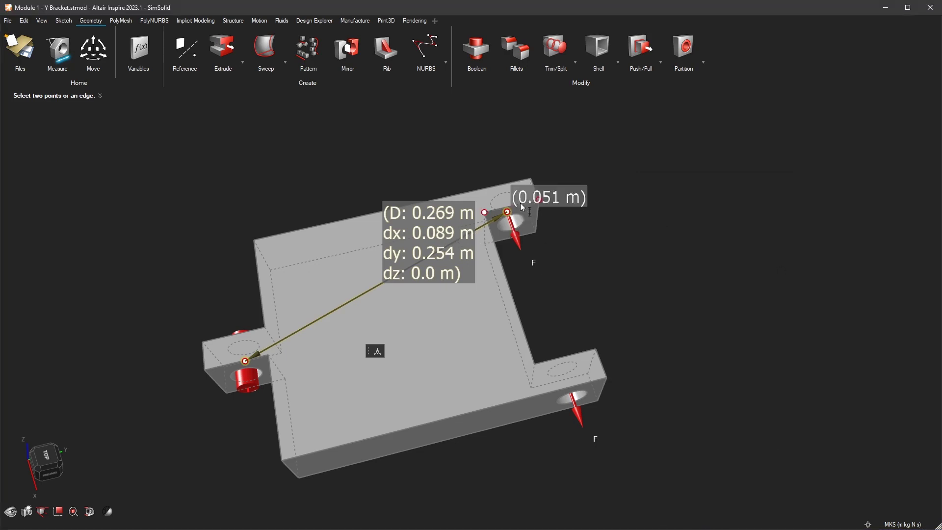
# - Exit the measurement and review the analysis solver settings in the Run Options preferences, leaving them unchanged
pyautogui.press('Escape')
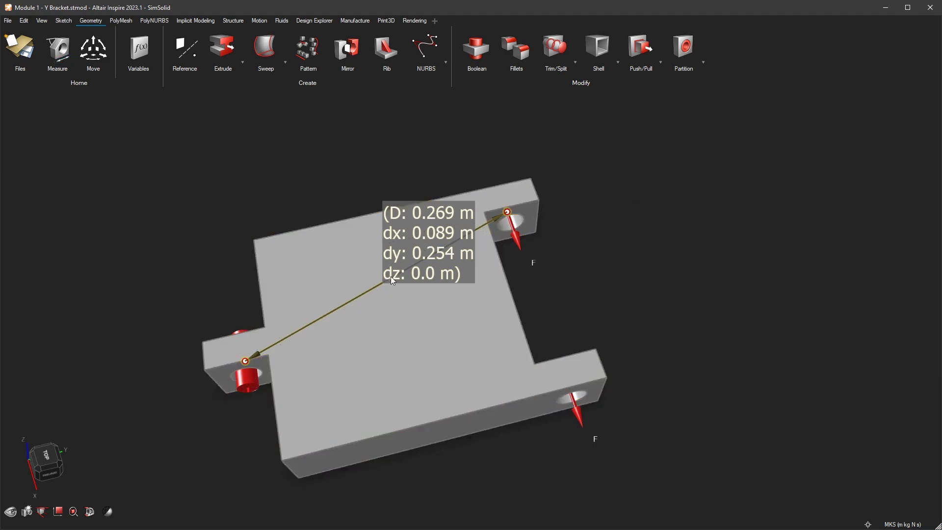
pyautogui.moveTo(370, 287); pyautogui.dragTo(525, 265, button='right')
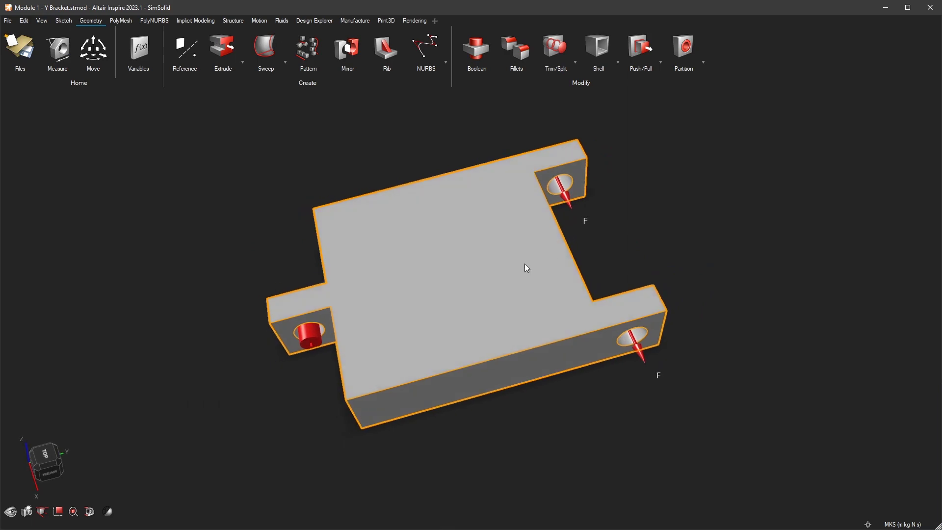
pyautogui.click(8, 21)
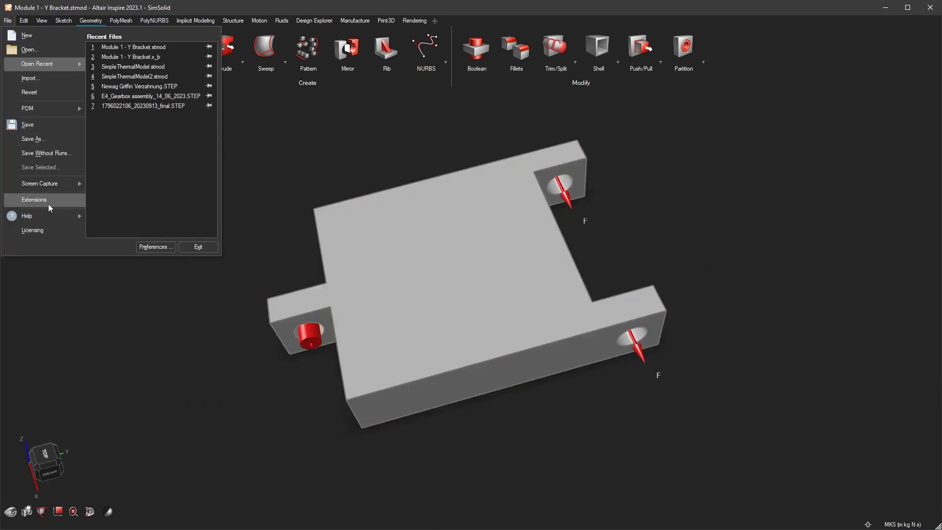
pyautogui.click(156, 246)
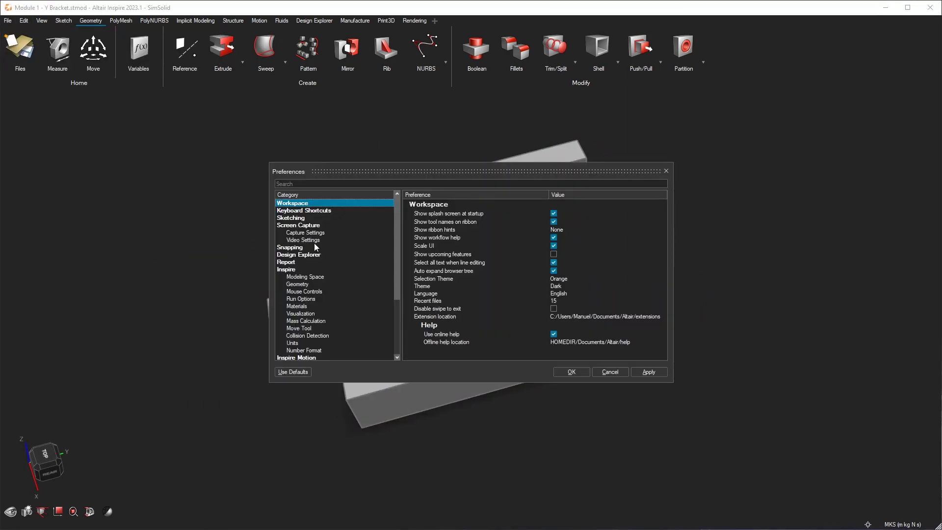
pyautogui.click(306, 299)
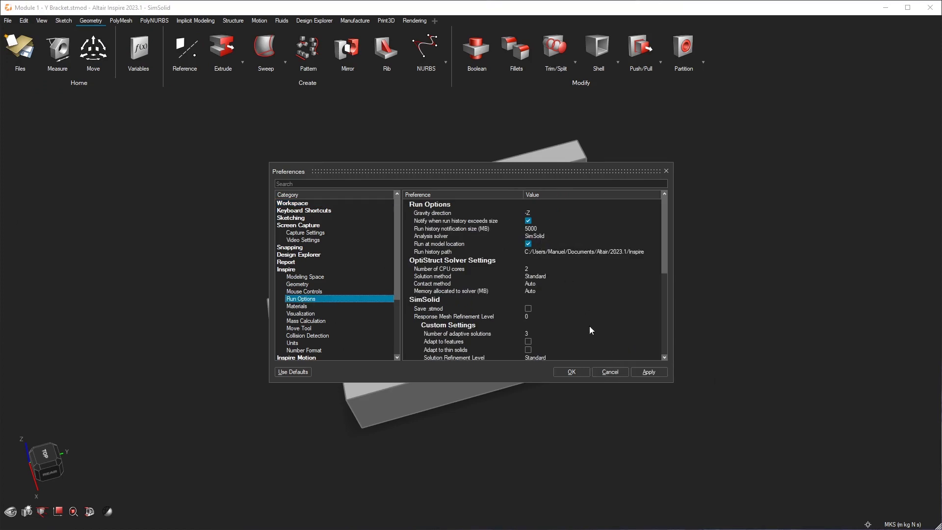
pyautogui.click(609, 373)
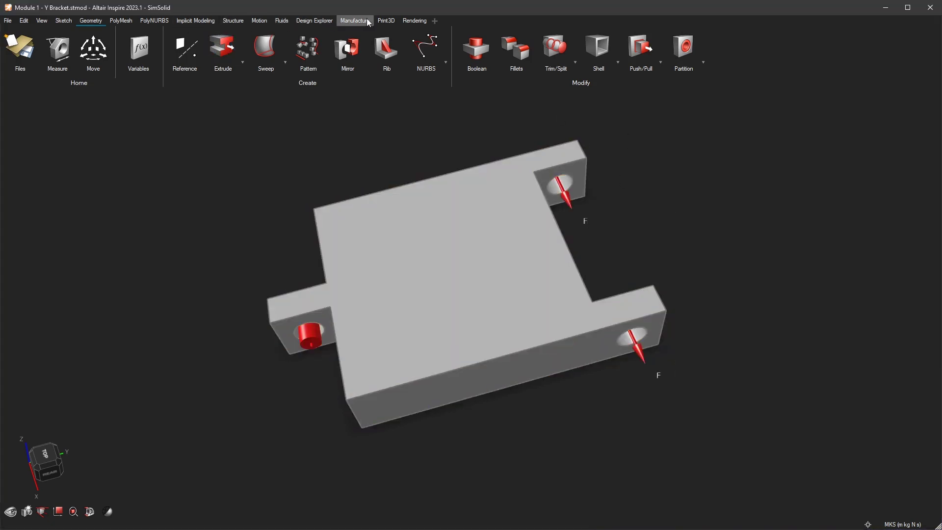
# - Run a SimSolid analysis of the Y bracket with solution adaption set to For Stiffness (Faster)
pyautogui.click(242, 23)
pyautogui.moveTo(735, 46)
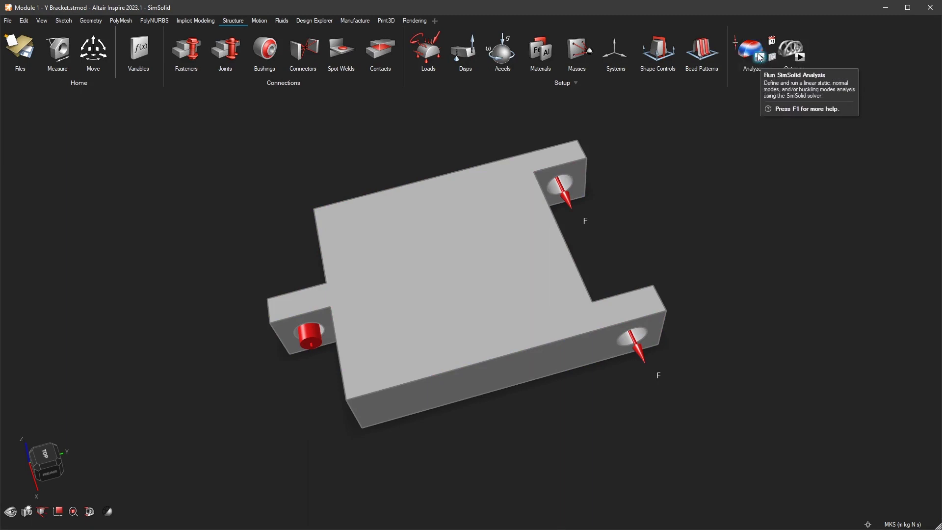
pyautogui.click(760, 57)
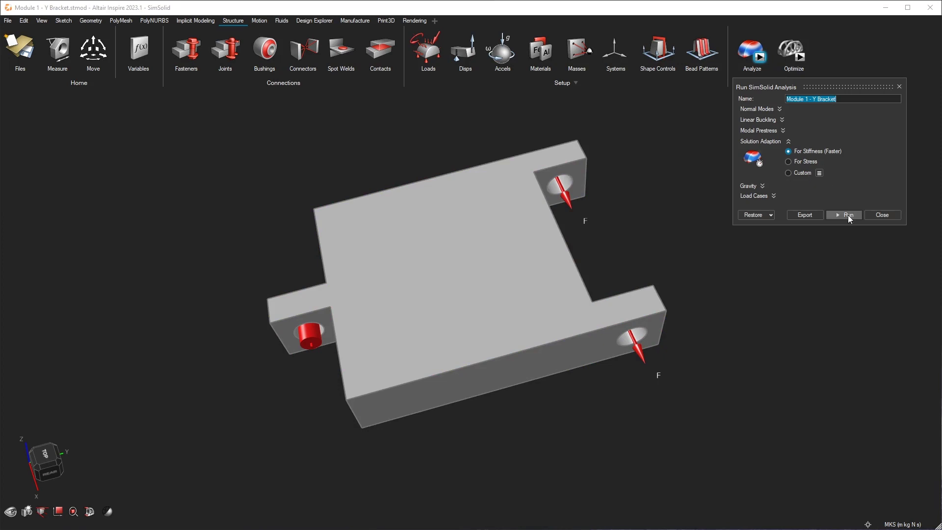
pyautogui.click(848, 216)
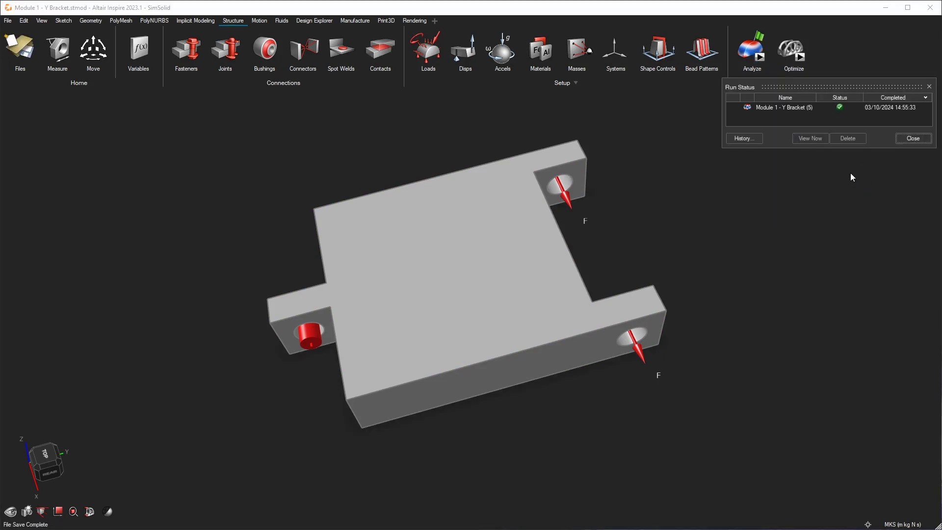
# - Show the completed run's displacement results and compare the deformed shape with the undeformed bracket outline from several angles
pyautogui.moveTo(767, 65)
pyautogui.click(750, 53)
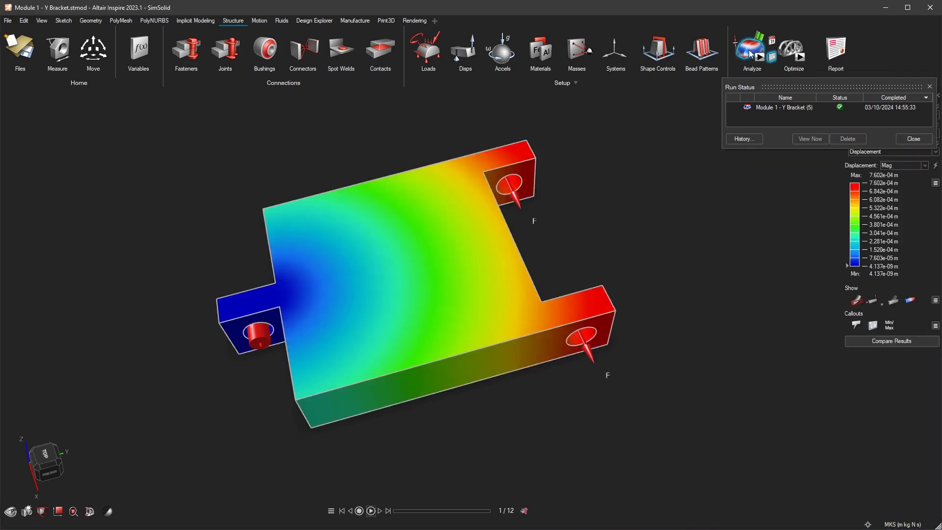
pyautogui.moveTo(521, 231); pyautogui.dragTo(588, 239, button='right')
pyautogui.moveTo(588, 240); pyautogui.dragTo(610, 217, button='middle')
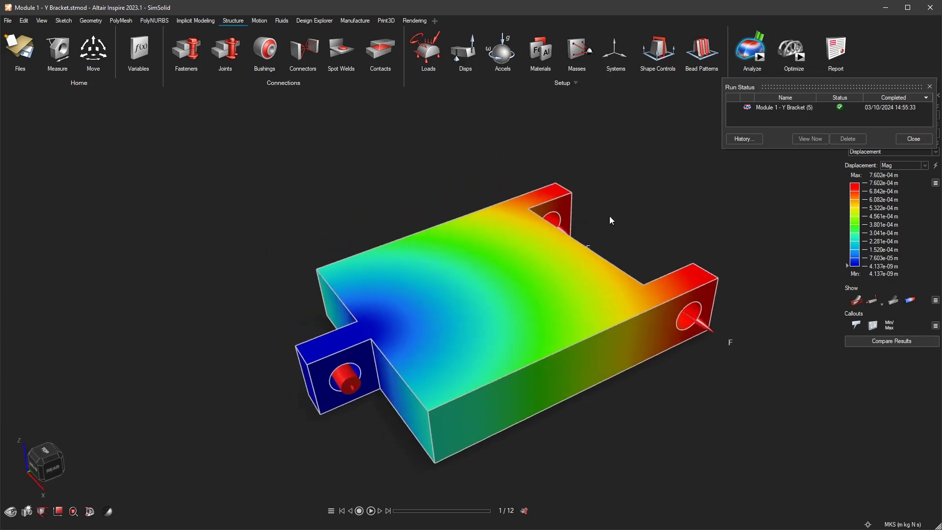
pyautogui.moveTo(611, 220); pyautogui.dragTo(579, 316, button='right')
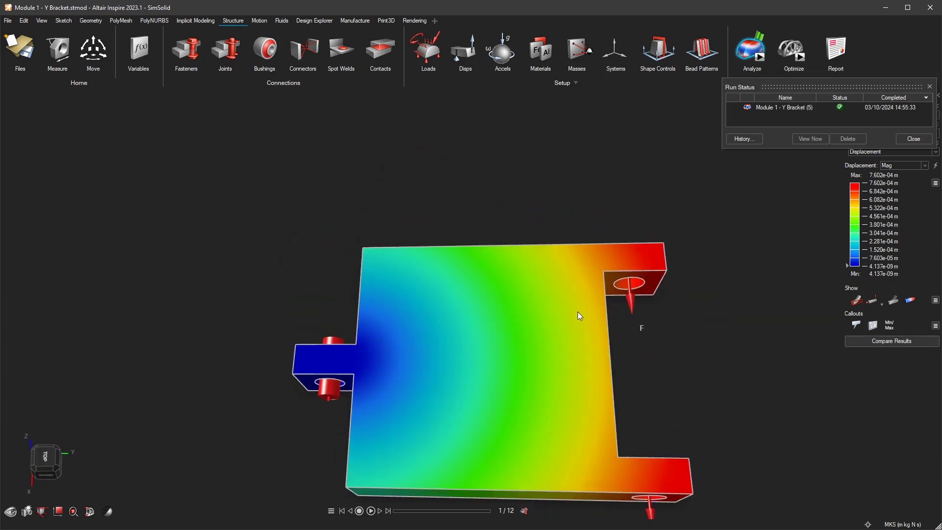
pyautogui.moveTo(579, 316); pyautogui.dragTo(560, 241, button='middle')
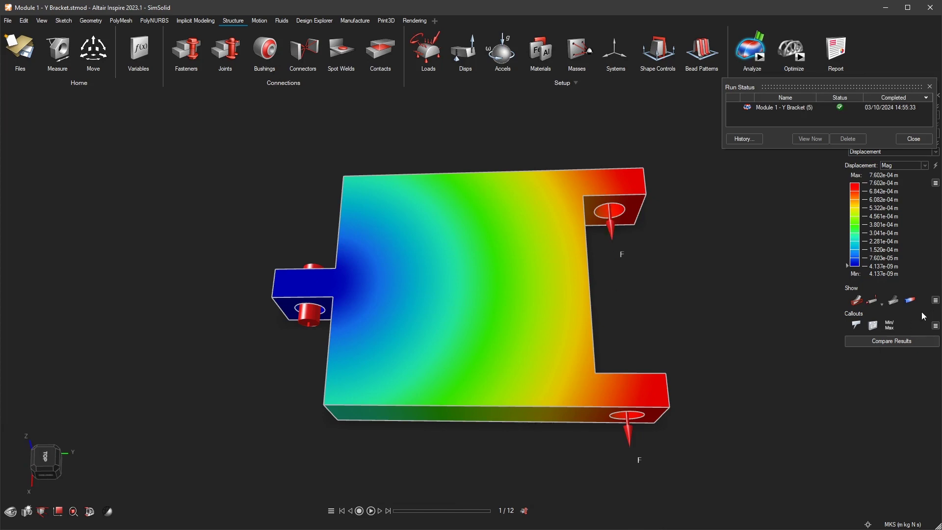
pyautogui.click(896, 301)
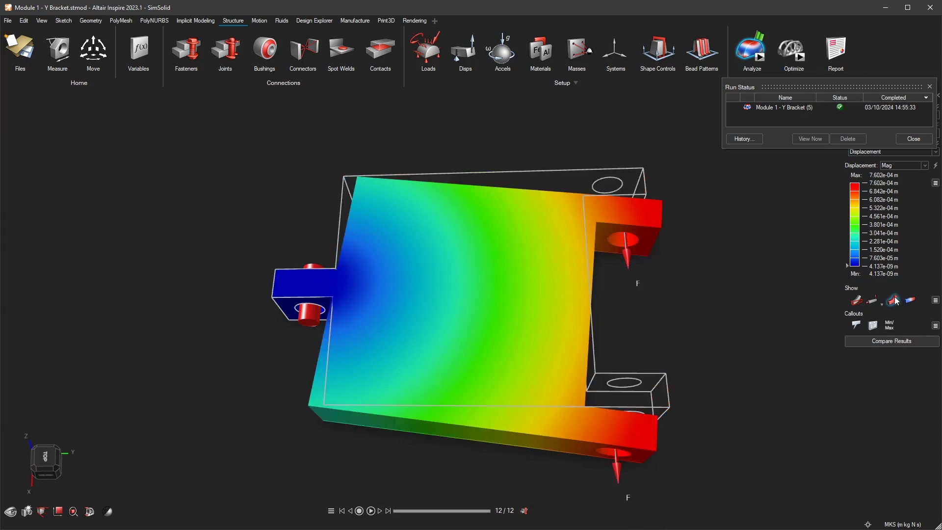
pyautogui.moveTo(663, 299)
pyautogui.mouseDown(button='right')
pyautogui.moveTo(603, 351)
pyautogui.moveTo(666, 313)
pyautogui.moveTo(379, 313)
pyautogui.moveTo(299, 271)
pyautogui.mouseUp(button='right')
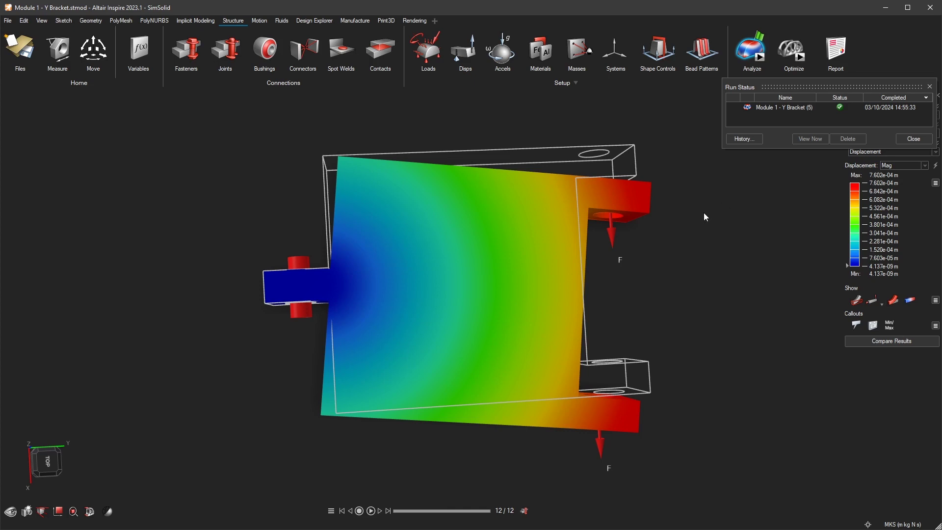
# - Open the reaction forces and list the force and moment for the support in the single lug's hole
pyautogui.click(760, 36)
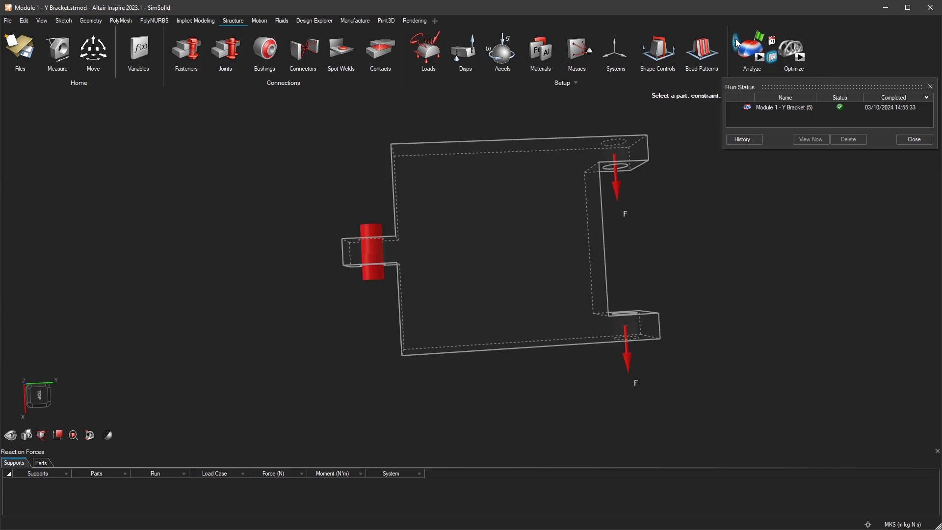
pyautogui.moveTo(419, 254); pyautogui.dragTo(466, 251, button='right')
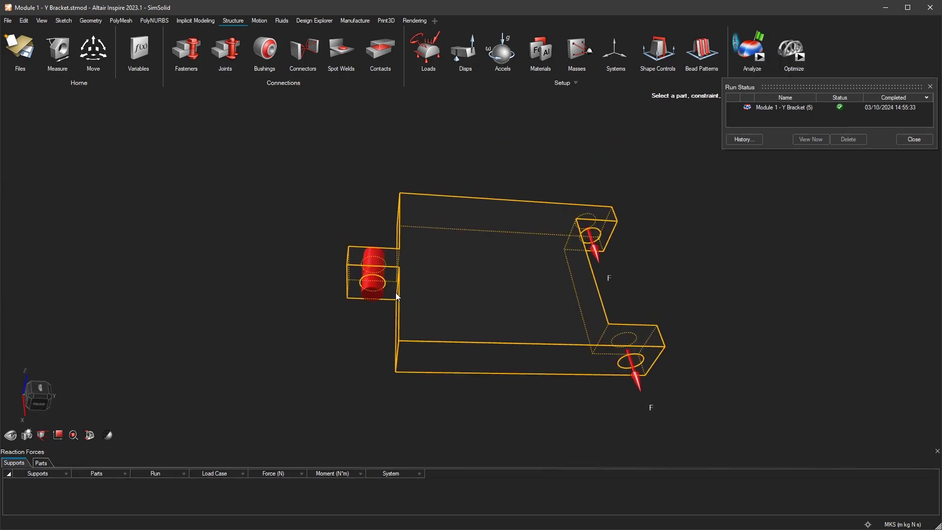
pyautogui.click(373, 286)
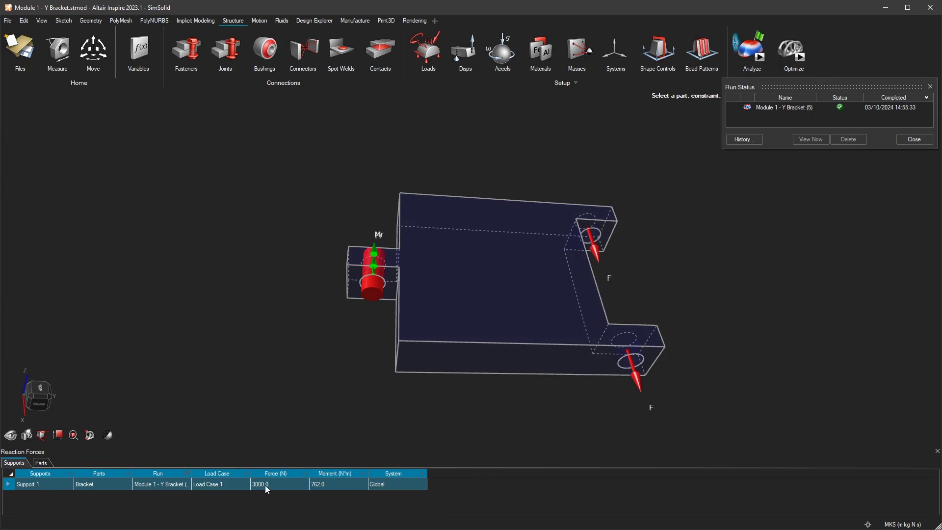
# - Inspect the reaction force and moment vectors close up at the support hole and show their values on the model
pyautogui.scroll(3, 355, 269)
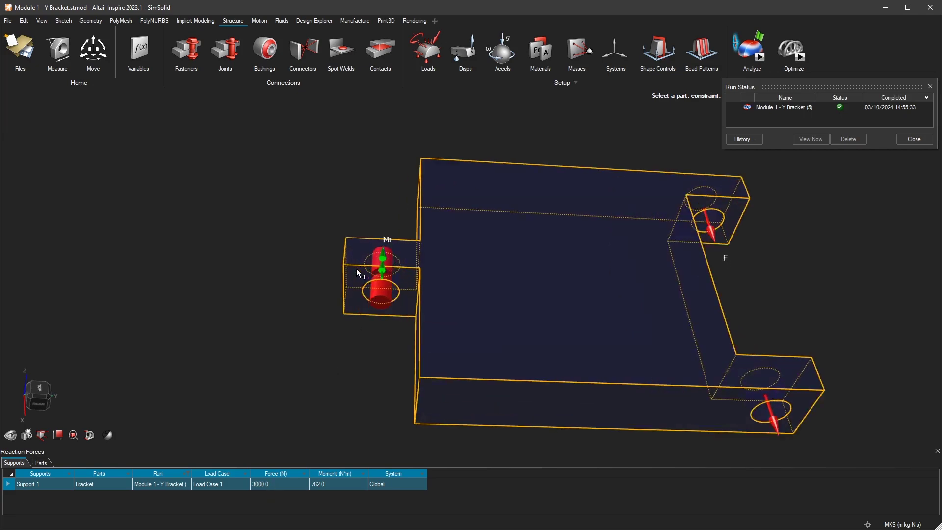
pyautogui.moveTo(358, 273); pyautogui.dragTo(446, 328, button='middle')
pyautogui.scroll(3, 310, 262)
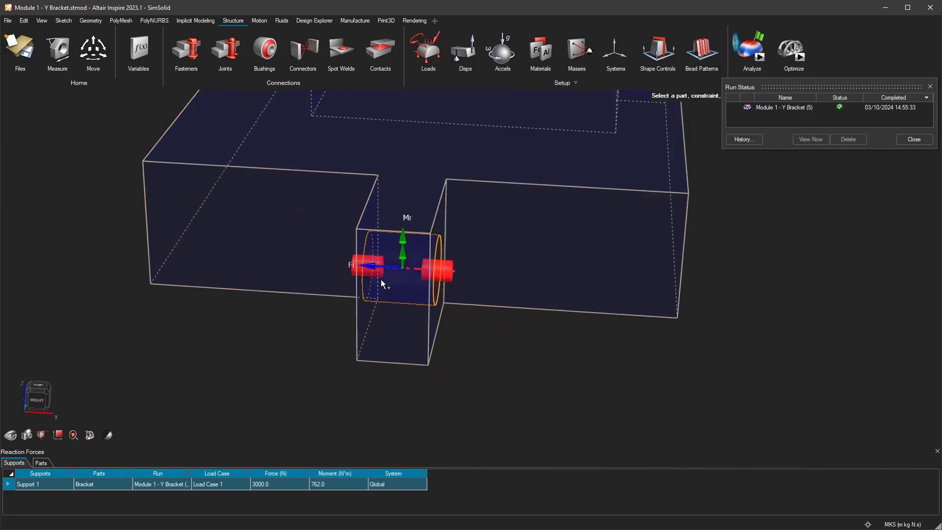
pyautogui.moveTo(376, 271)
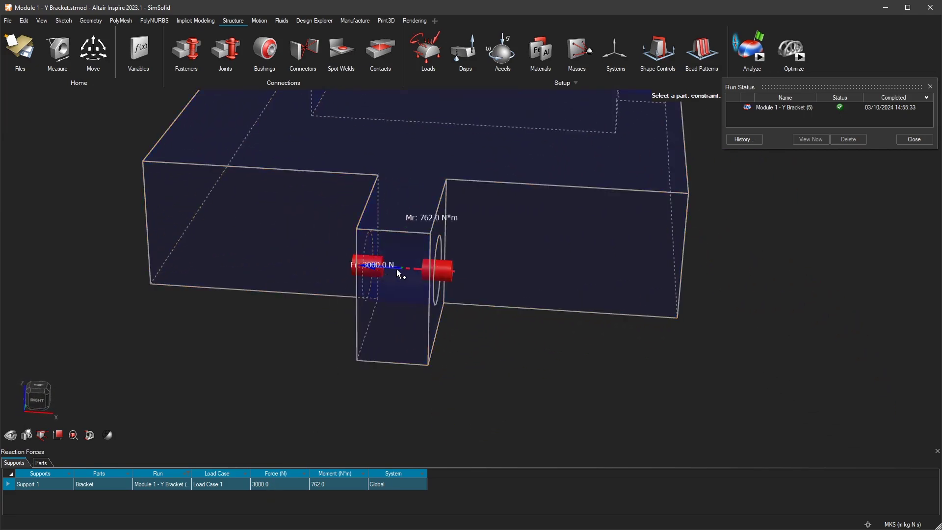
pyautogui.scroll(-3, 356, 269)
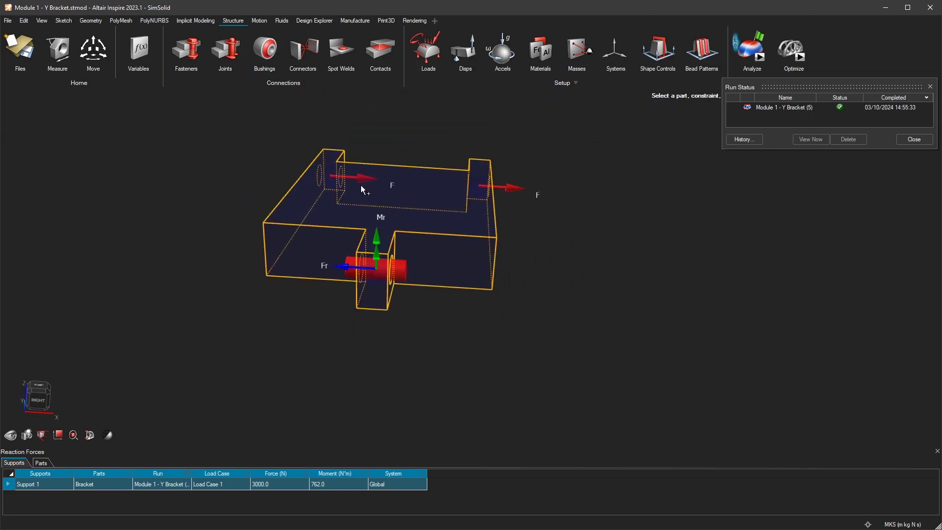
# - Compare the directions of the support's reaction force and moment with the two applied forces, and read the reaction moment in the table
pyautogui.scroll(2, 385, 252)
pyautogui.moveTo(390, 256); pyautogui.dragTo(442, 274, button='middle')
pyautogui.scroll(-5, 442, 273)
pyautogui.moveTo(422, 257); pyautogui.dragTo(454, 302, button='right')
pyautogui.scroll(2, 405, 300)
pyautogui.moveTo(406, 299); pyautogui.dragTo(426, 280, button='middle')
pyautogui.scroll(-3, 405, 298)
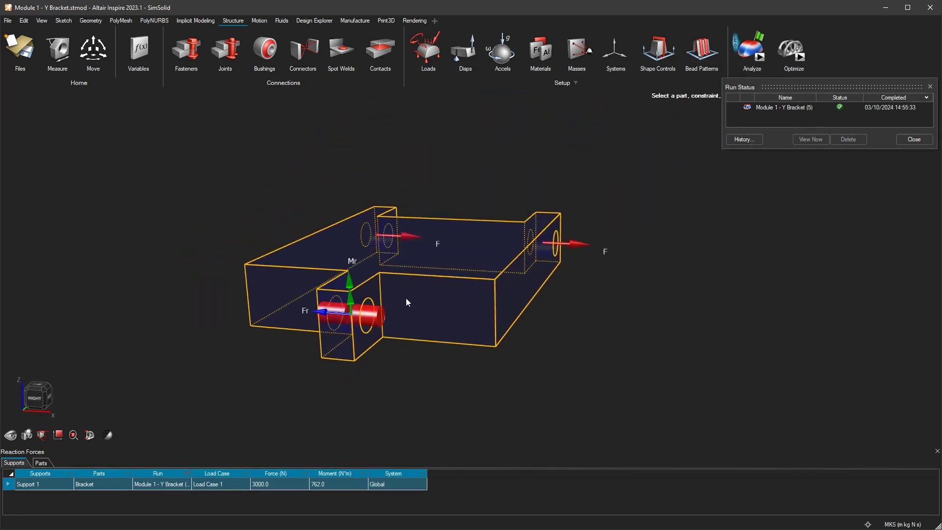
pyautogui.scroll(-2, 411, 303)
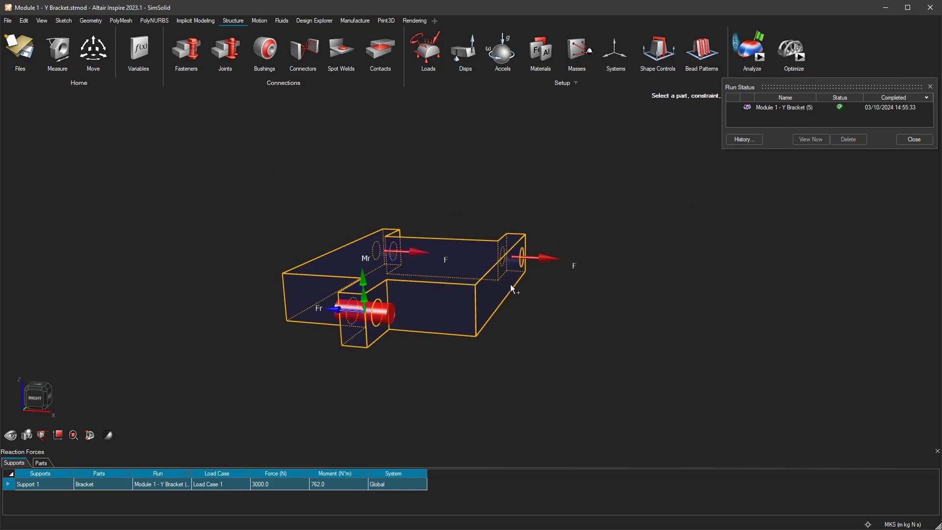
pyautogui.scroll(2, 361, 302)
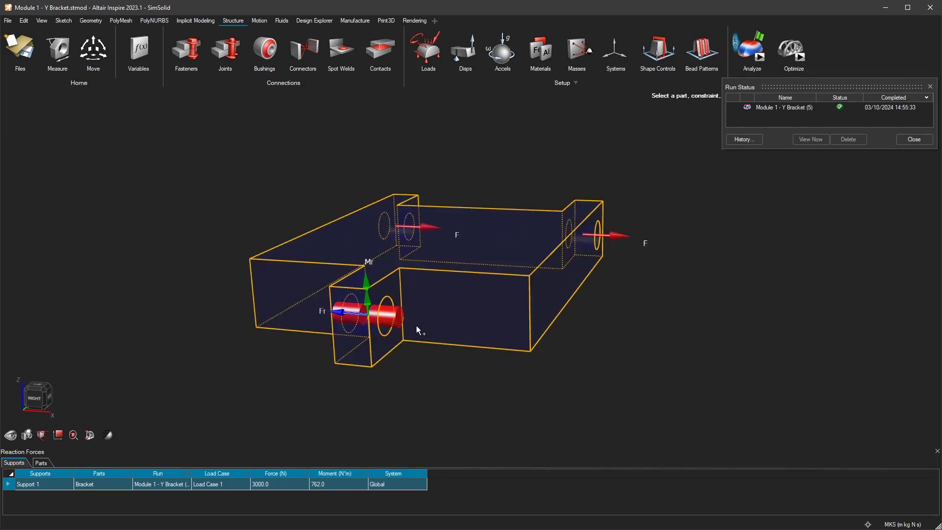
pyautogui.moveTo(358, 312)
pyautogui.moveTo(310, 309); pyautogui.dragTo(416, 261, button='right')
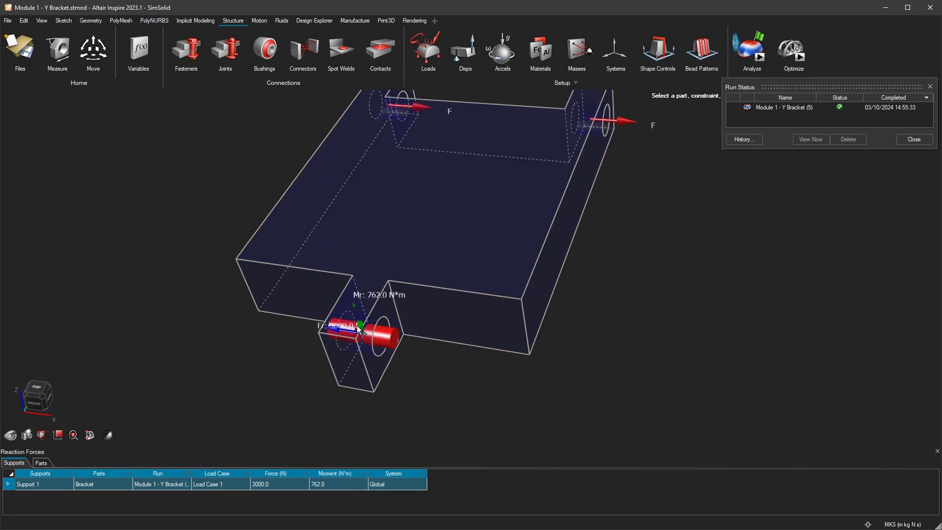
pyautogui.scroll(-2, 454, 200)
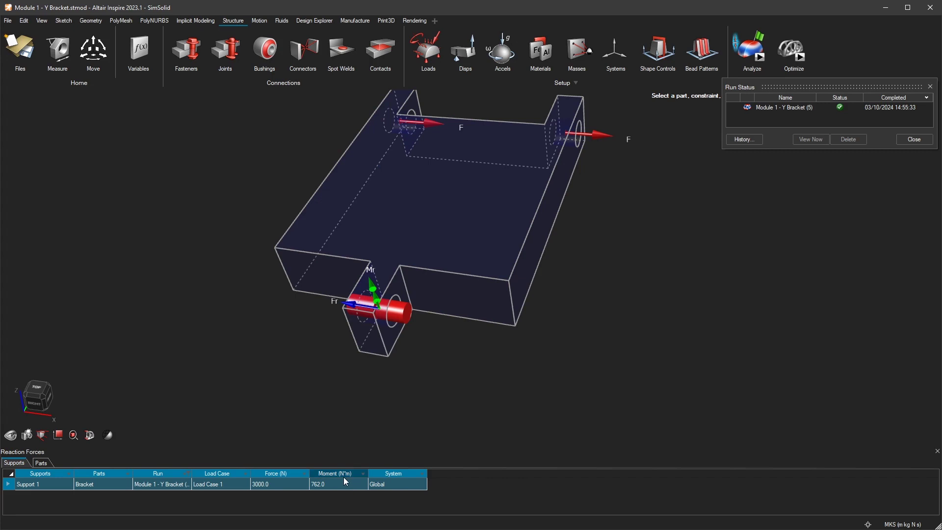
pyautogui.scroll(-3, 395, 330)
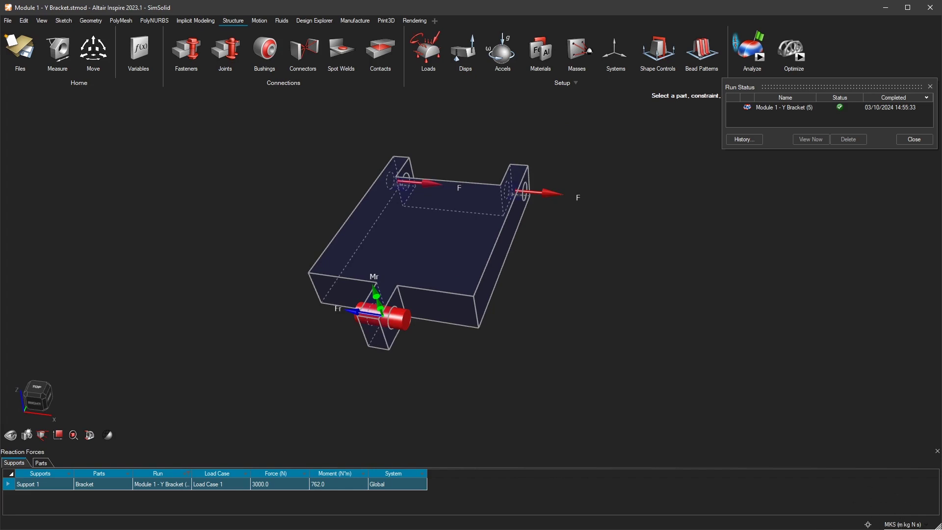
# - Clear the support selection and switch the unit system to MPA (mm t N s)
pyautogui.click(533, 394)
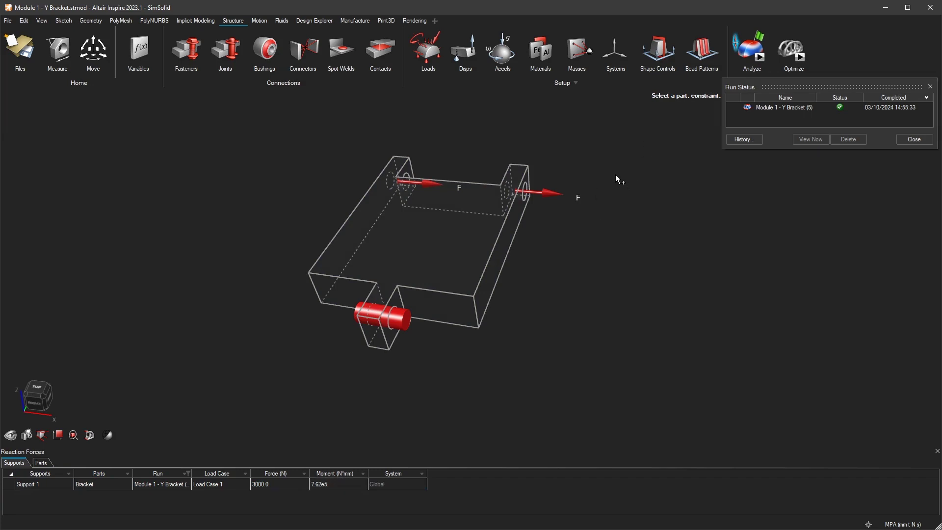
pyautogui.moveTo(618, 180)
pyautogui.mouseDown(button='right')
pyautogui.moveTo(521, 269)
pyautogui.moveTo(570, 273)
pyautogui.moveTo(437, 332)
pyautogui.moveTo(593, 263)
pyautogui.moveTo(495, 280)
pyautogui.moveTo(660, 269)
pyautogui.mouseUp(button='right')
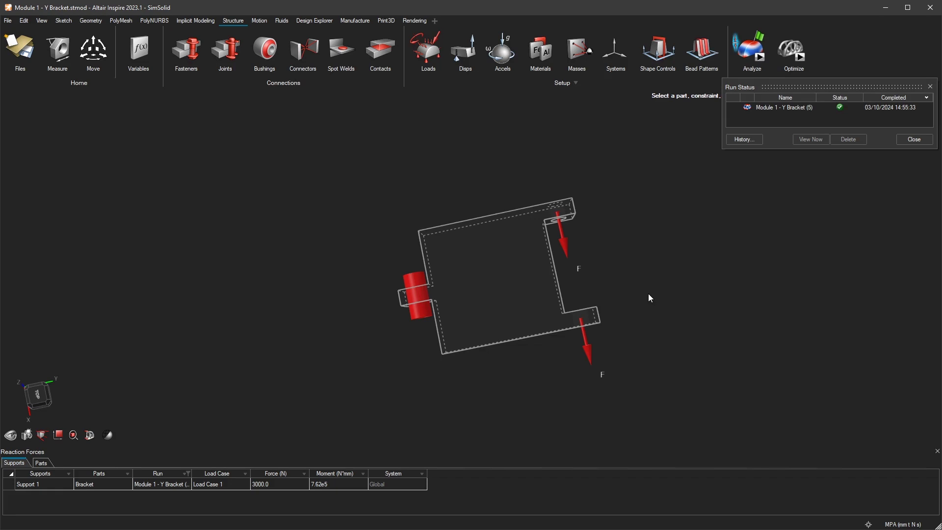
# - Return to the displacement results, turn off the deformed shape, and examine the contoured bracket with its legend in millimetres
pyautogui.click(759, 57)
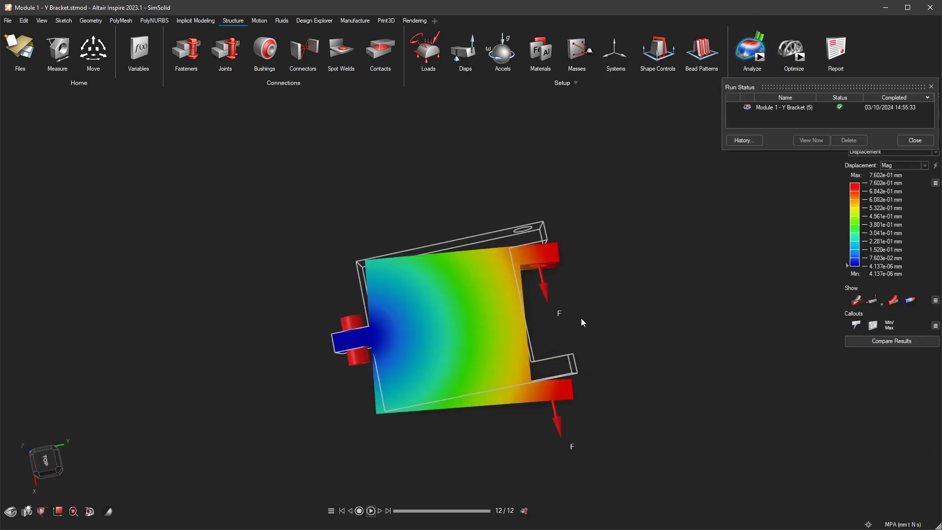
pyautogui.click(894, 300)
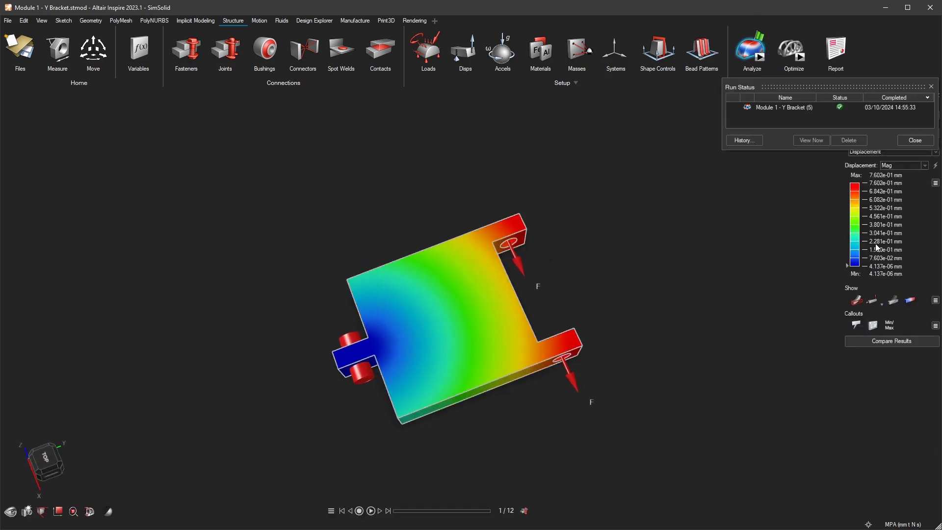
pyautogui.moveTo(603, 326)
pyautogui.mouseDown(button='right')
pyautogui.moveTo(626, 332)
pyautogui.moveTo(579, 371)
pyautogui.moveTo(529, 318)
pyautogui.moveTo(446, 363)
pyautogui.moveTo(491, 304)
pyautogui.moveTo(541, 269)
pyautogui.moveTo(564, 266)
pyautogui.mouseUp(button='right')
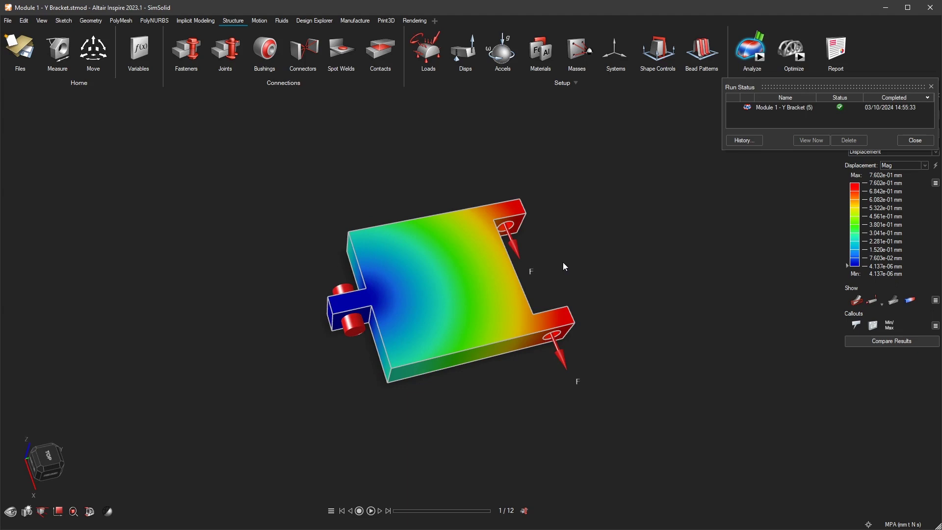
pyautogui.scroll(5, 451, 306)
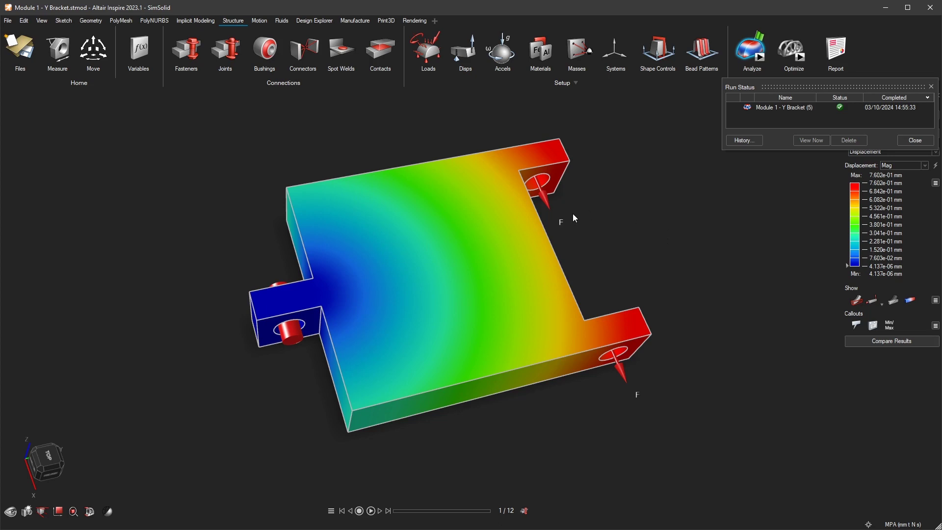
# - Examine the displacement contour across the bracket from several angles, from the support hole to the two loaded arms
pyautogui.scroll(-2, 469, 273)
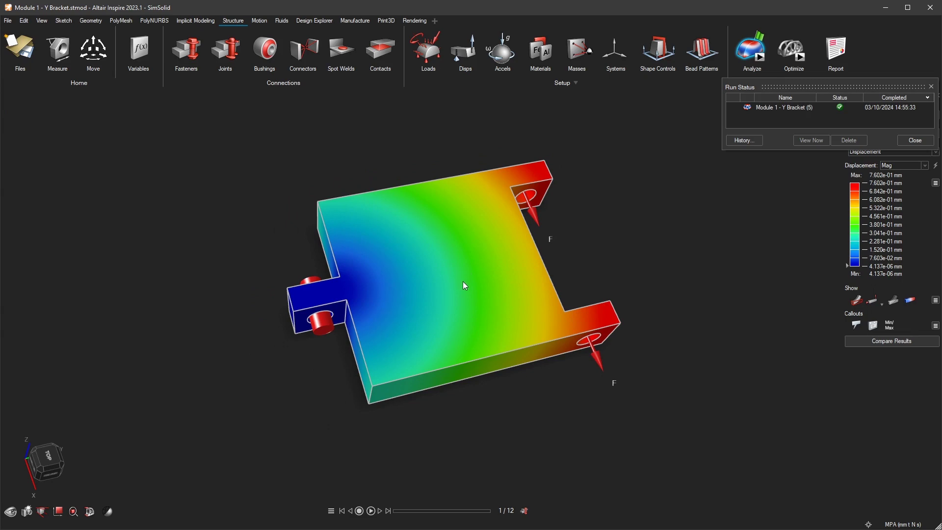
pyautogui.moveTo(465, 285); pyautogui.dragTo(479, 322, button='right')
pyautogui.moveTo(498, 279); pyautogui.dragTo(492, 309, button='middle')
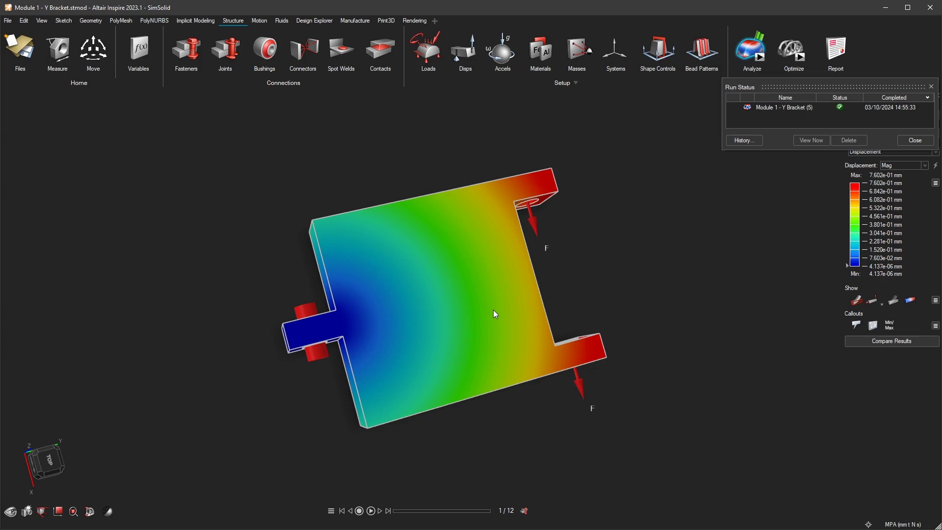
pyautogui.moveTo(495, 314); pyautogui.dragTo(505, 291, button='right')
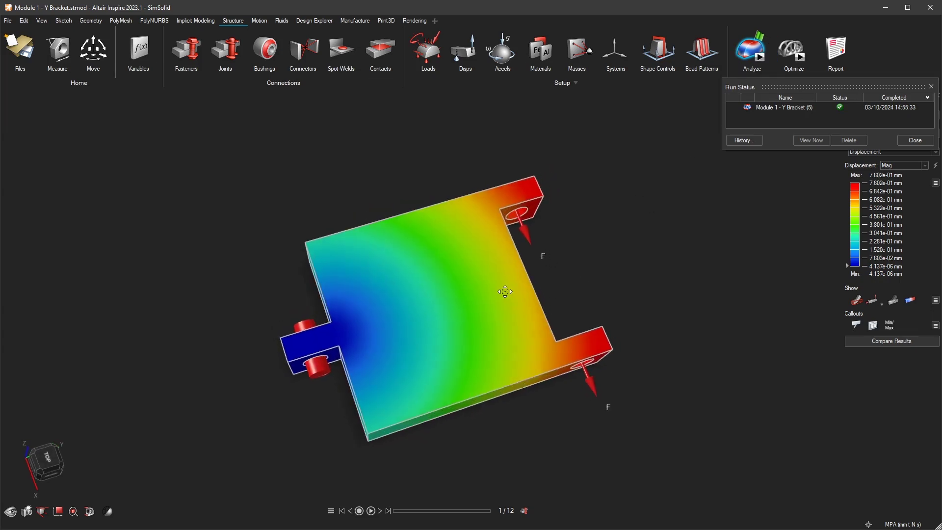
pyautogui.moveTo(505, 292); pyautogui.dragTo(481, 281, button='middle')
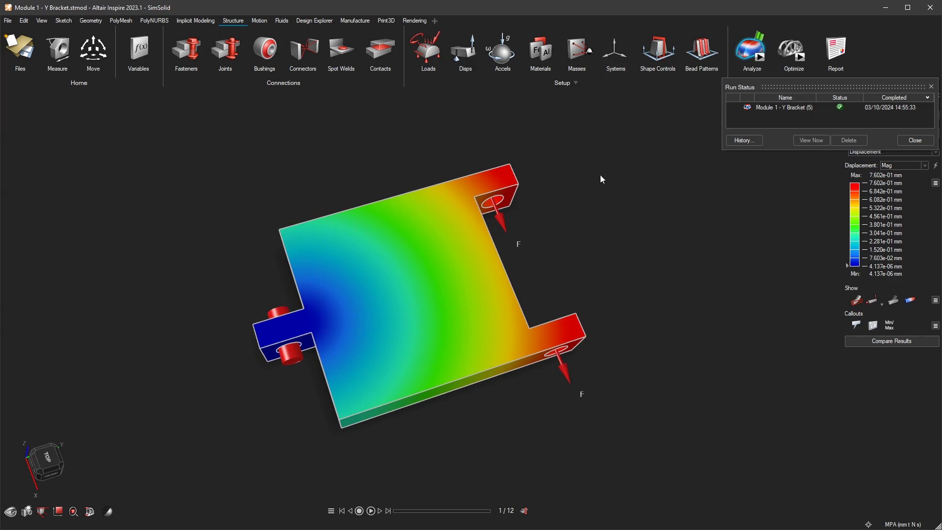
pyautogui.moveTo(523, 267); pyautogui.dragTo(483, 251, button='right')
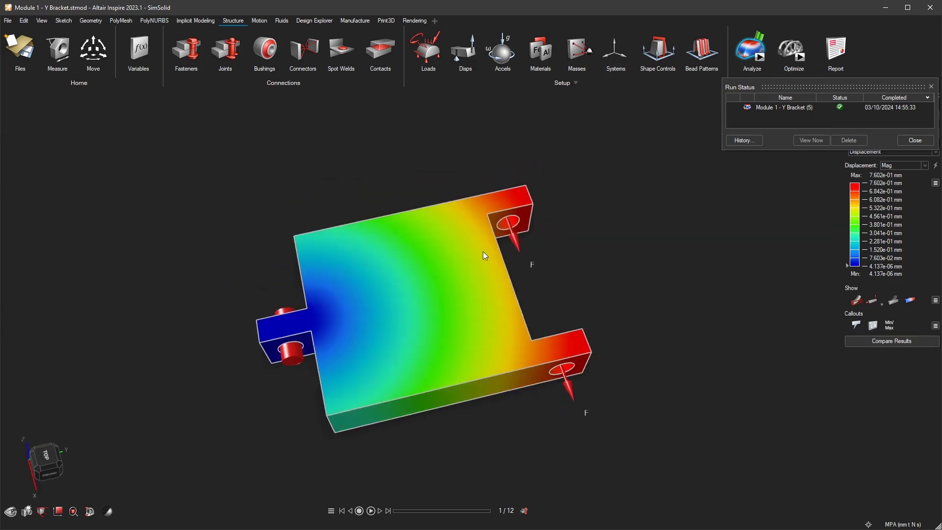
pyautogui.moveTo(484, 306); pyautogui.dragTo(469, 288, button='right')
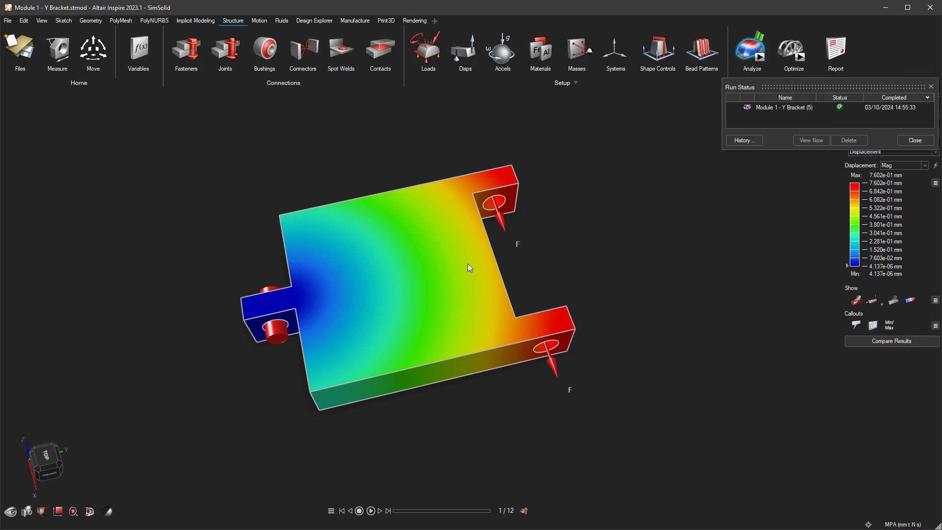
pyautogui.moveTo(415, 273); pyautogui.dragTo(419, 282, button='right')
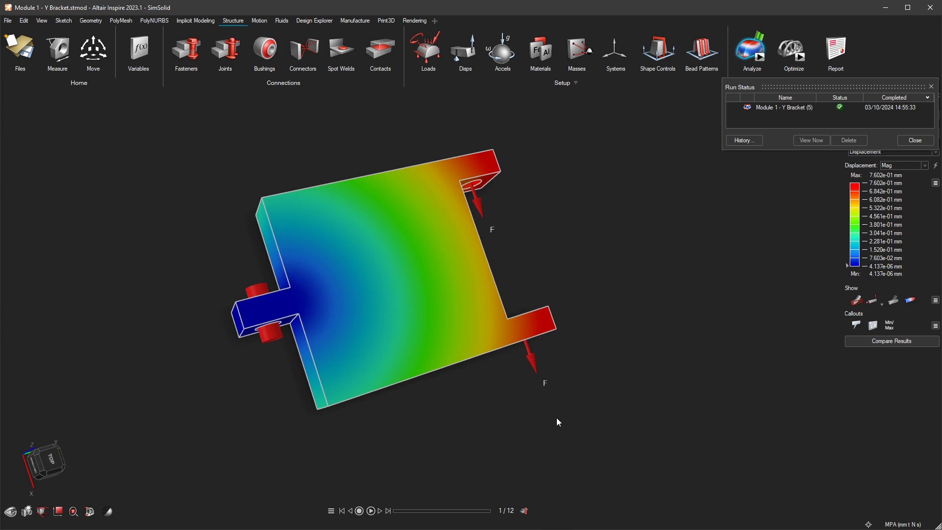
pyautogui.moveTo(557, 422)
pyautogui.mouseDown(button='right')
pyautogui.moveTo(637, 351)
pyautogui.moveTo(568, 361)
pyautogui.moveTo(584, 321)
pyautogui.mouseUp(button='right')
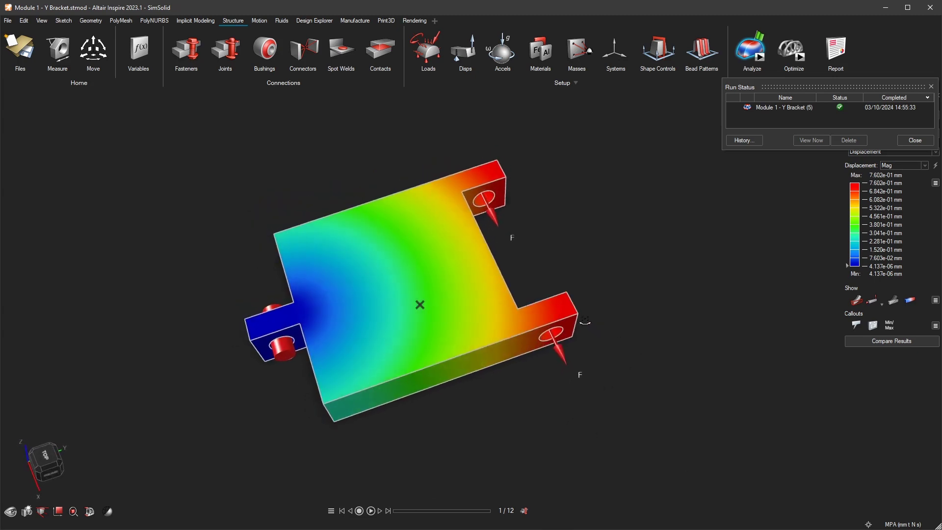